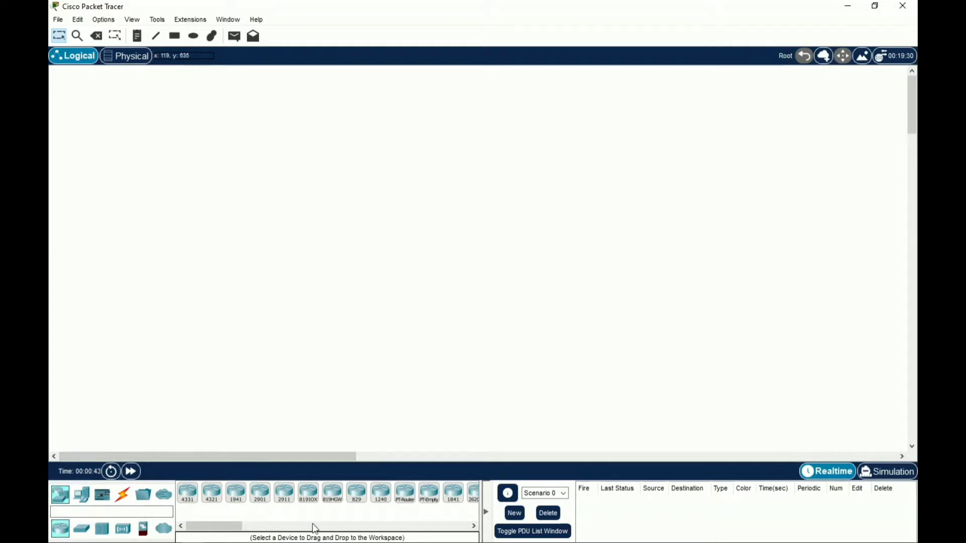
Put a 2811 router at top centre and three 2960 switches in a row beneath it
left_click(475, 526)
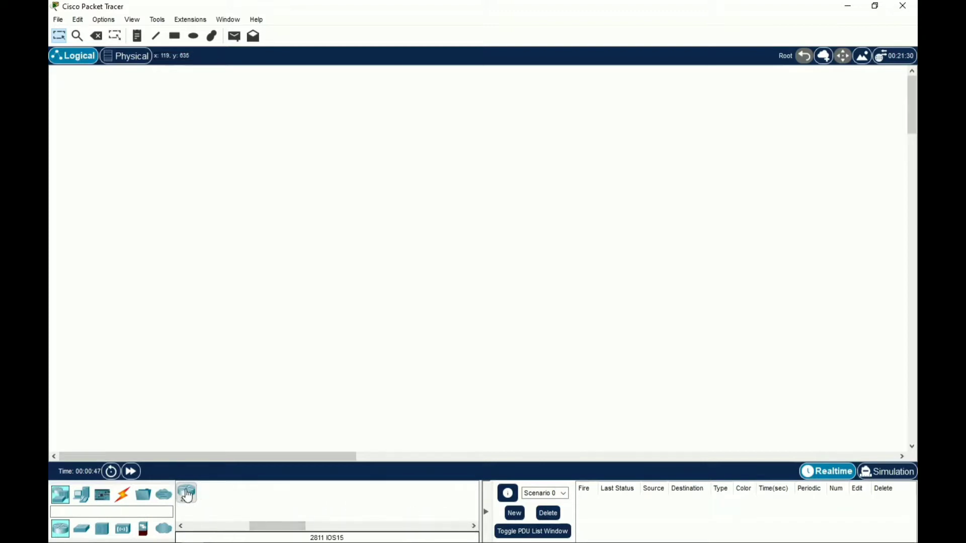
left_click_drag(186, 493, 474, 88)
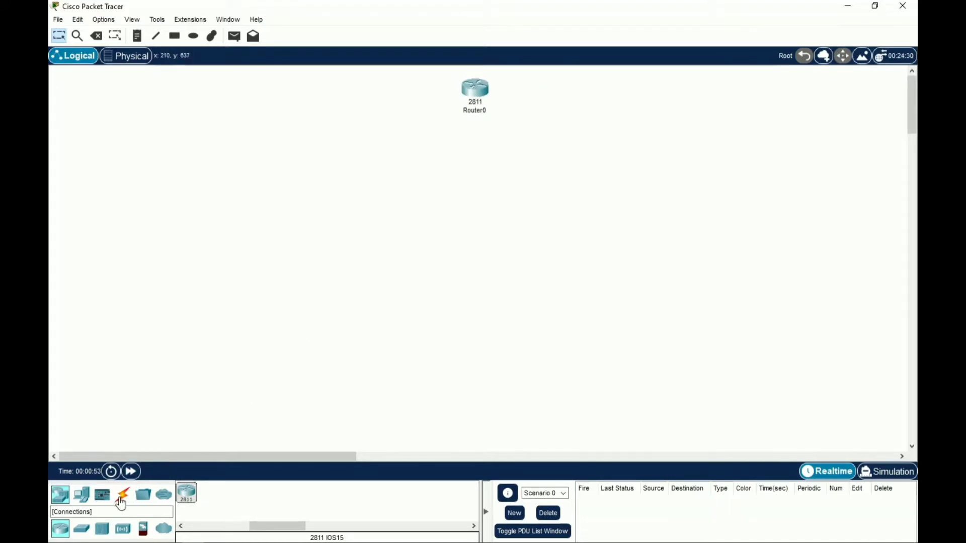
left_click(88, 534)
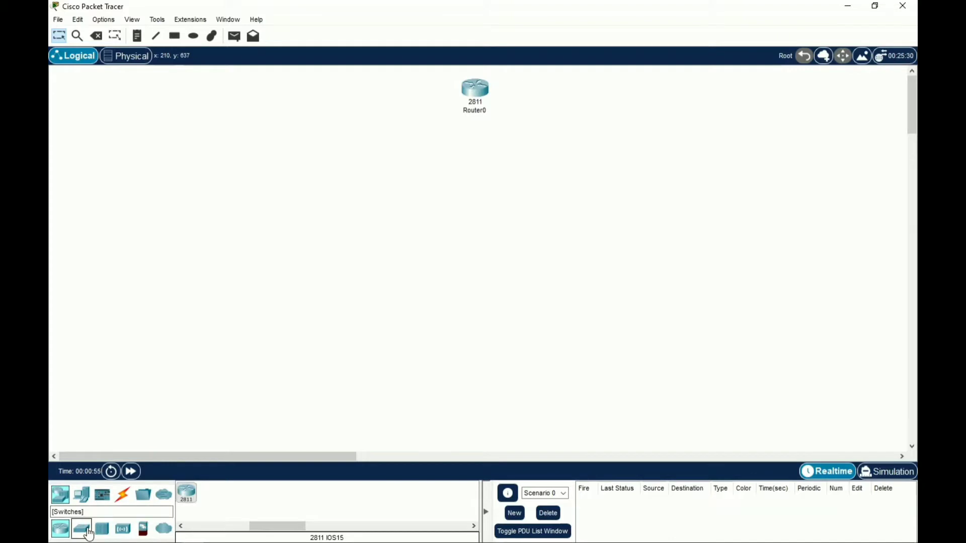
left_click_drag(189, 496, 473, 154)
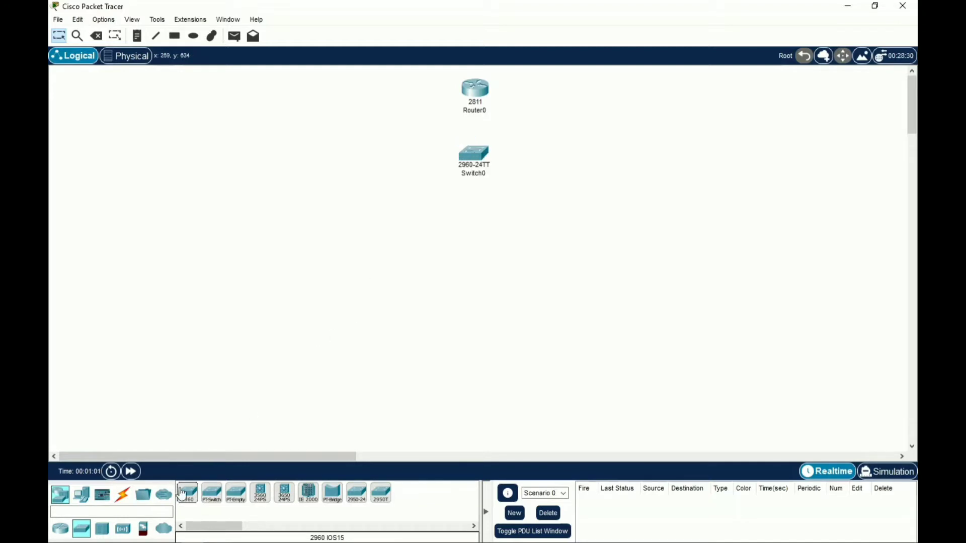
left_click_drag(186, 496, 361, 153)
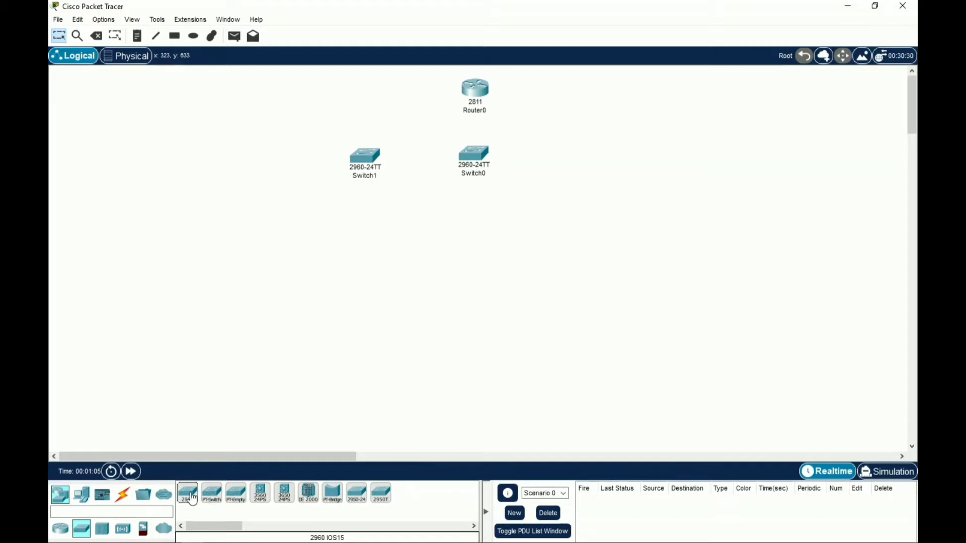
left_click_drag(188, 495, 576, 156)
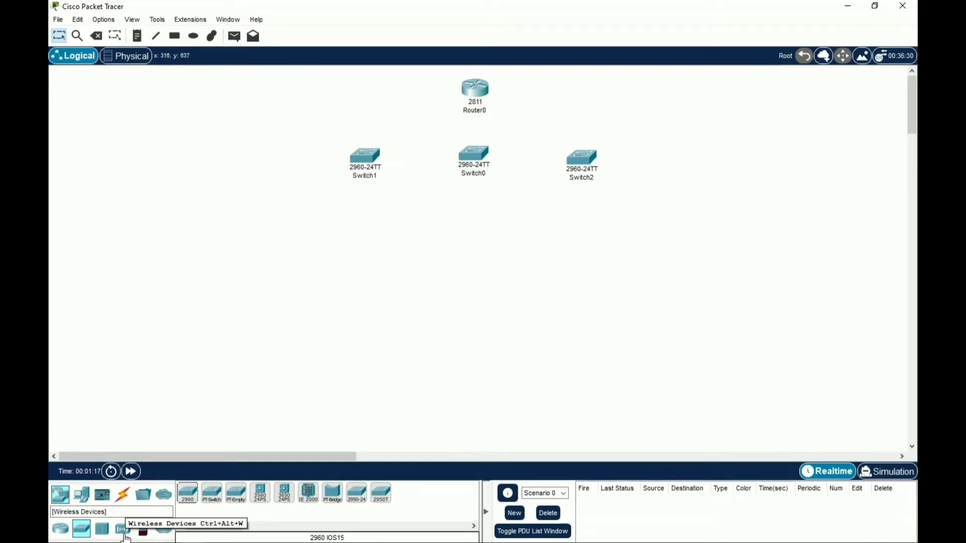
Place Access Point0 level with the switches on the left and Access Point1 just below Switch0
left_click(123, 529)
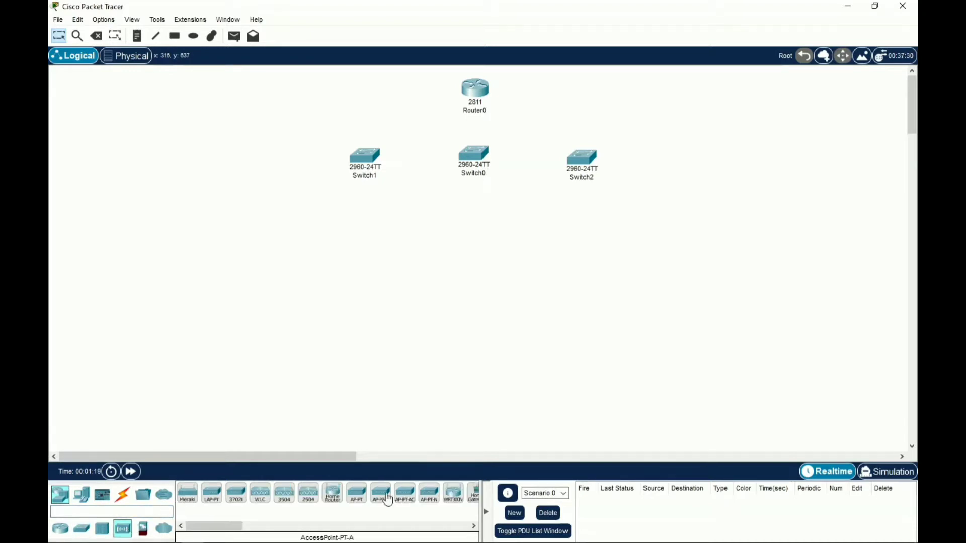
left_click(358, 498)
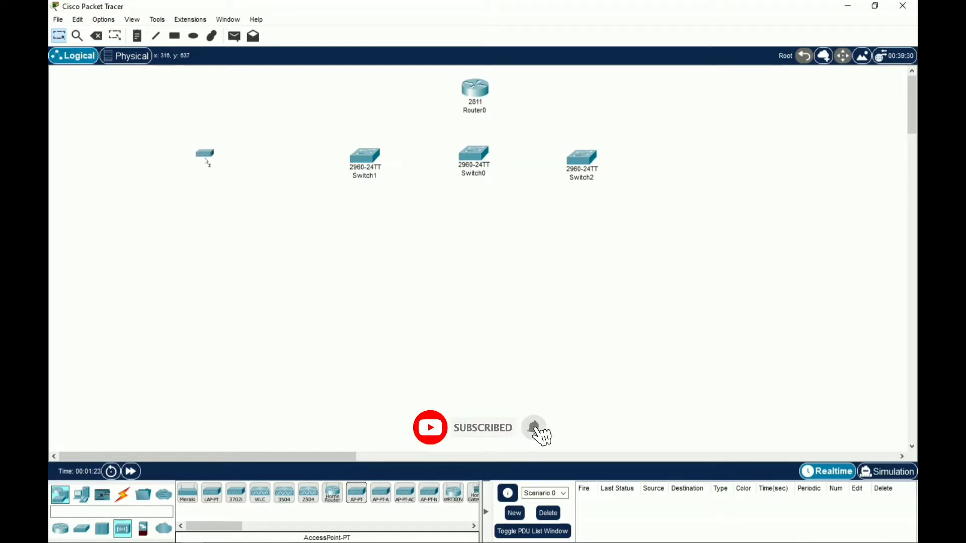
left_click(219, 173)
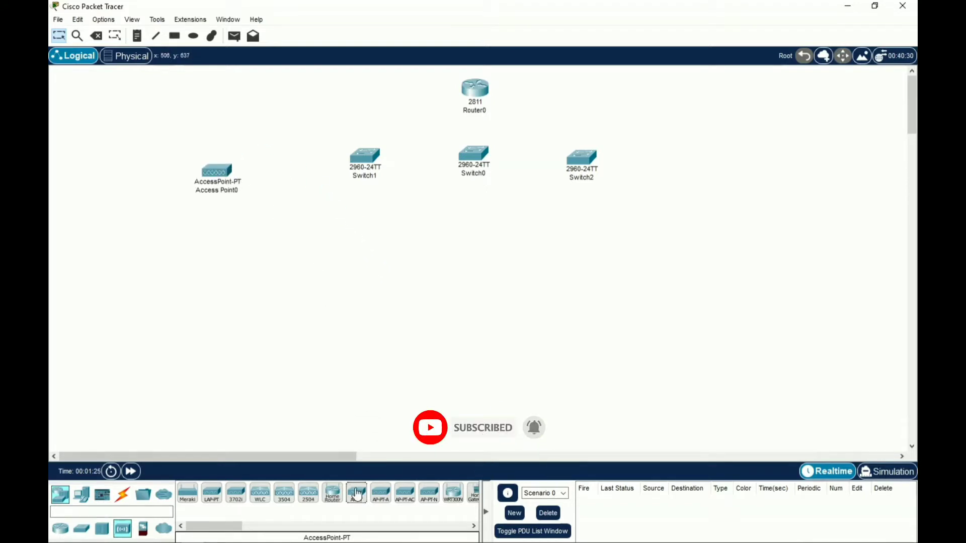
left_click(357, 495)
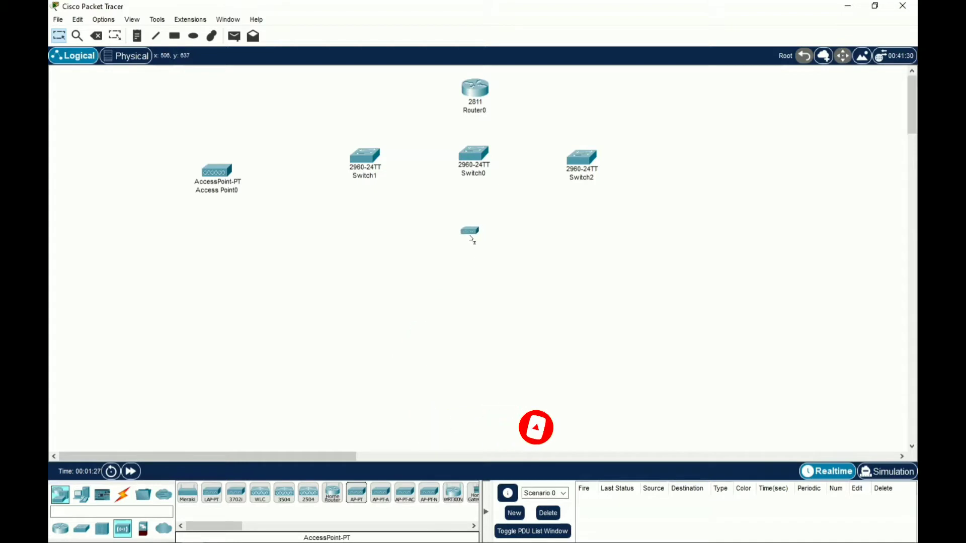
left_click(478, 249)
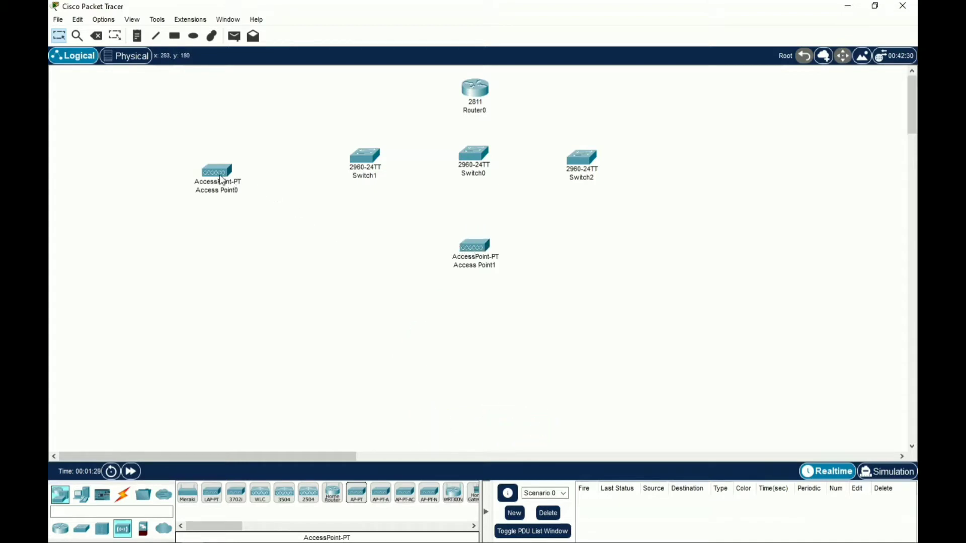
left_click_drag(220, 174, 235, 165)
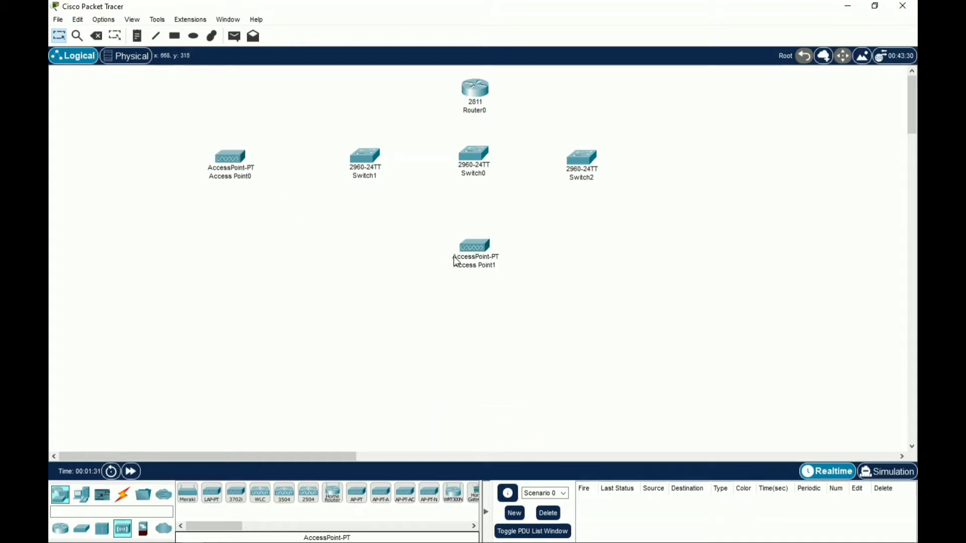
left_click_drag(475, 252, 474, 229)
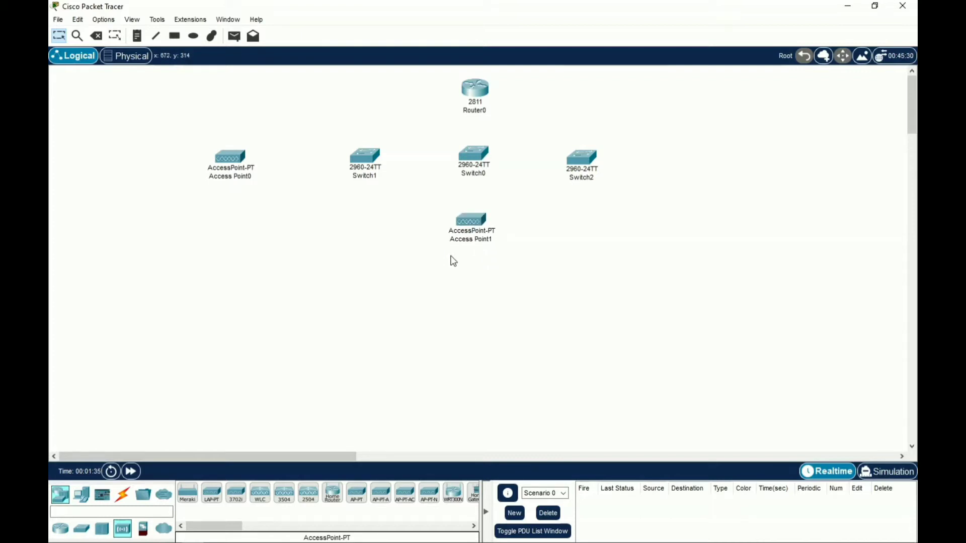
Place PC0 at the far left, then PC1 and PC2 below Switch1
left_click(82, 496)
left_click(187, 490)
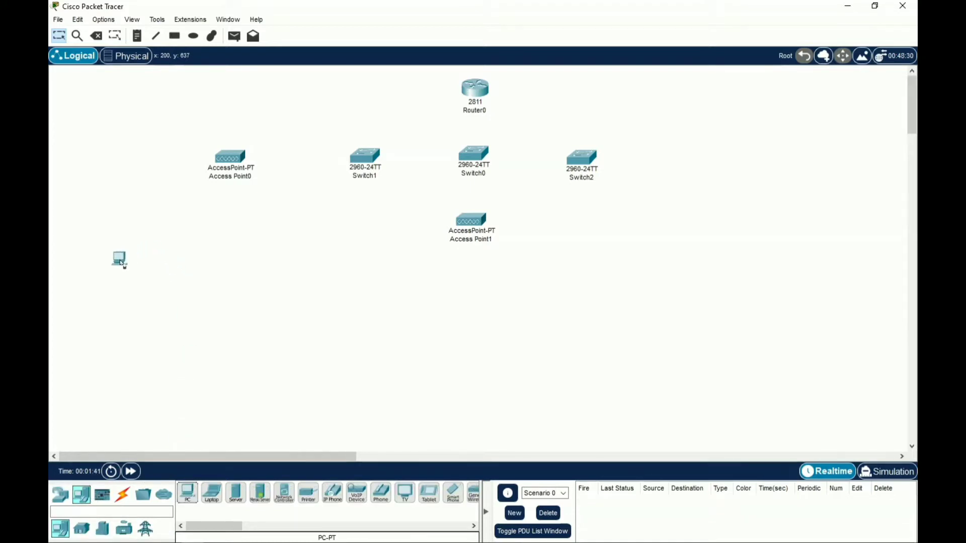
left_click(128, 266)
left_click(188, 495)
left_click(310, 257)
left_click(187, 495)
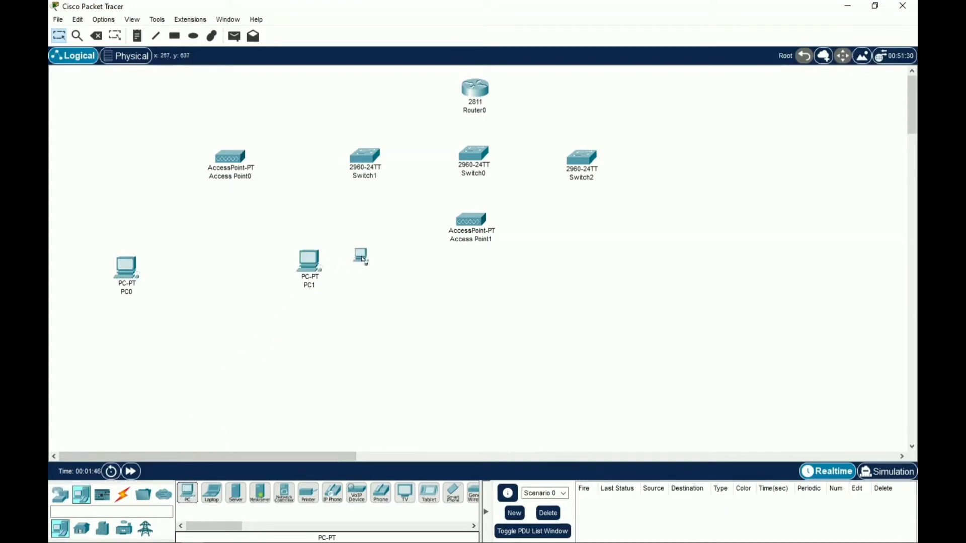
left_click(375, 263)
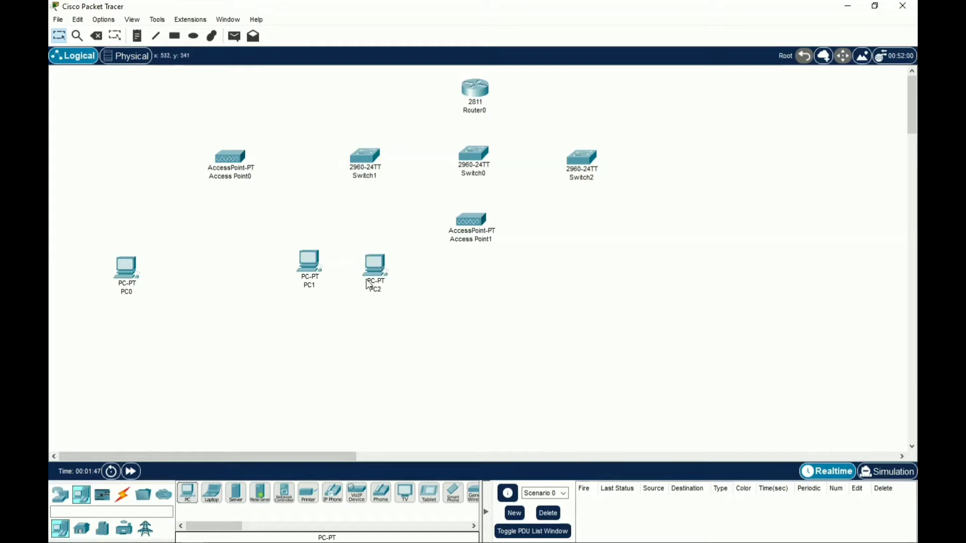
Place PC3 and PC4 at bottom centre and PC5 and PC6 on the right, nudging PC2 up
left_click(187, 495)
left_click(432, 366)
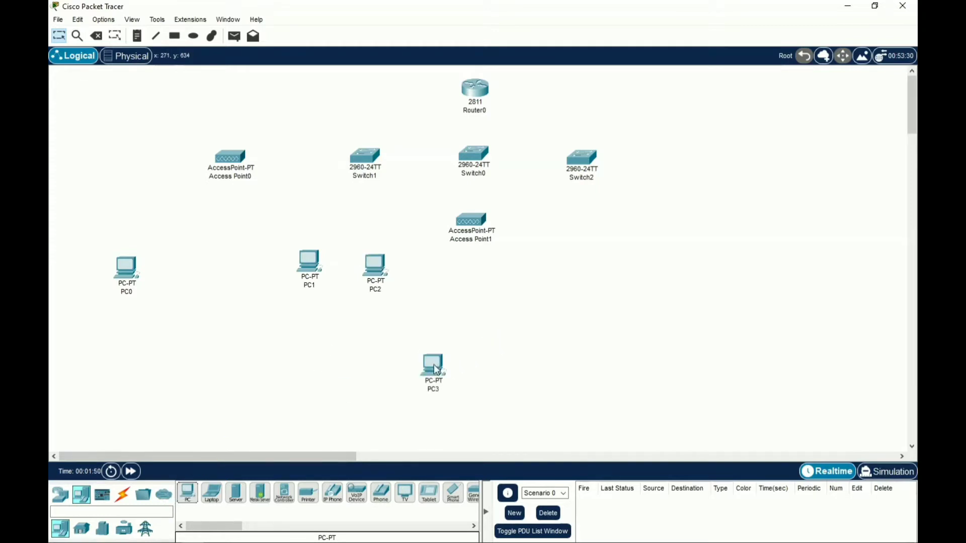
left_click(187, 495)
left_click(501, 370)
left_click(189, 500)
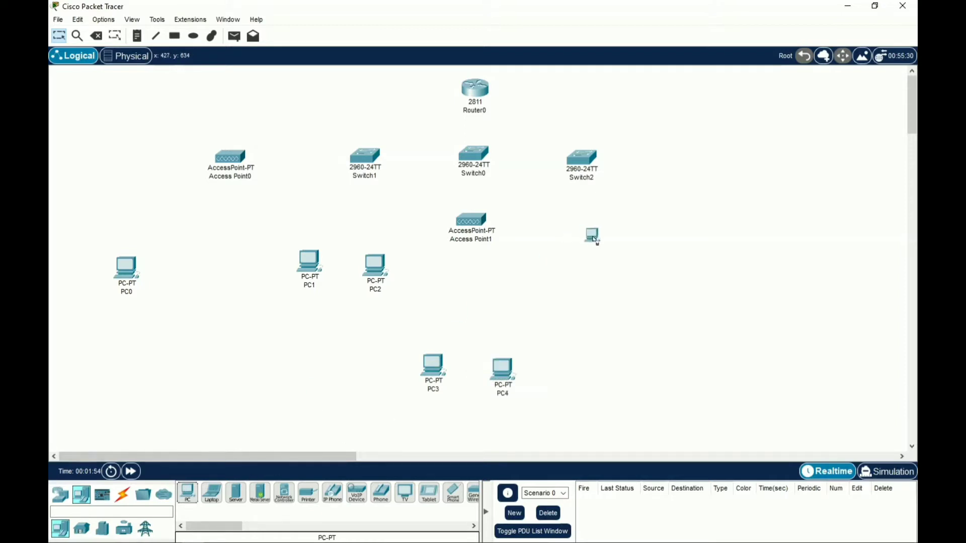
left_click(625, 268)
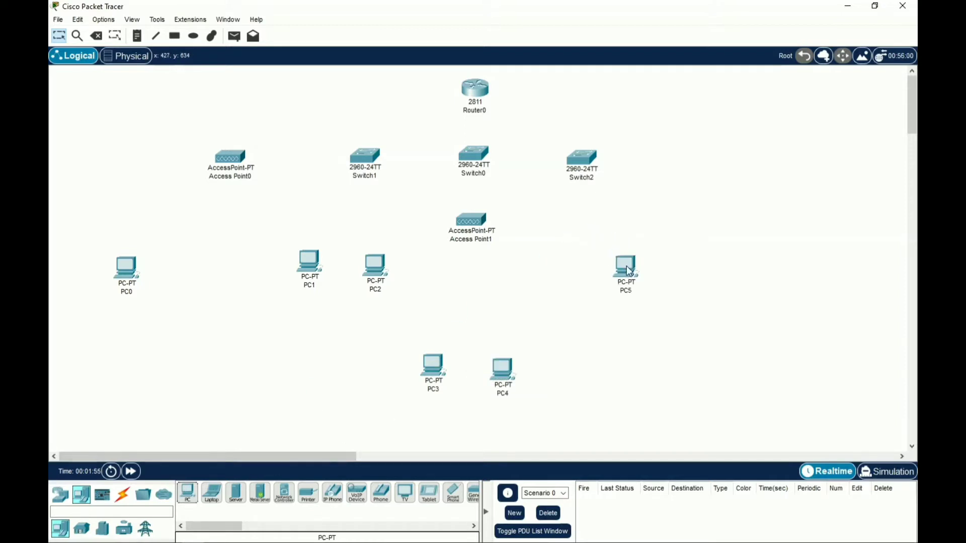
left_click(187, 495)
left_click(699, 266)
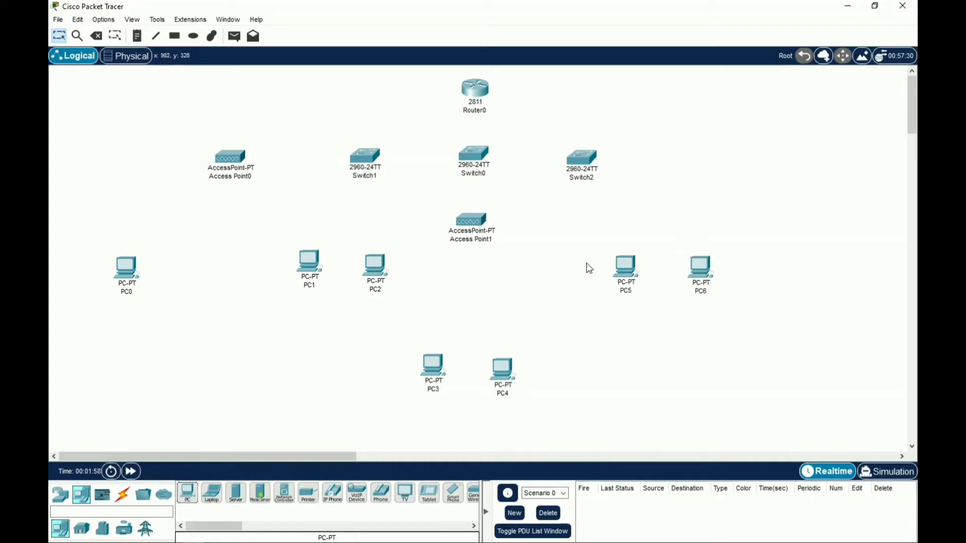
left_click_drag(377, 280, 376, 275)
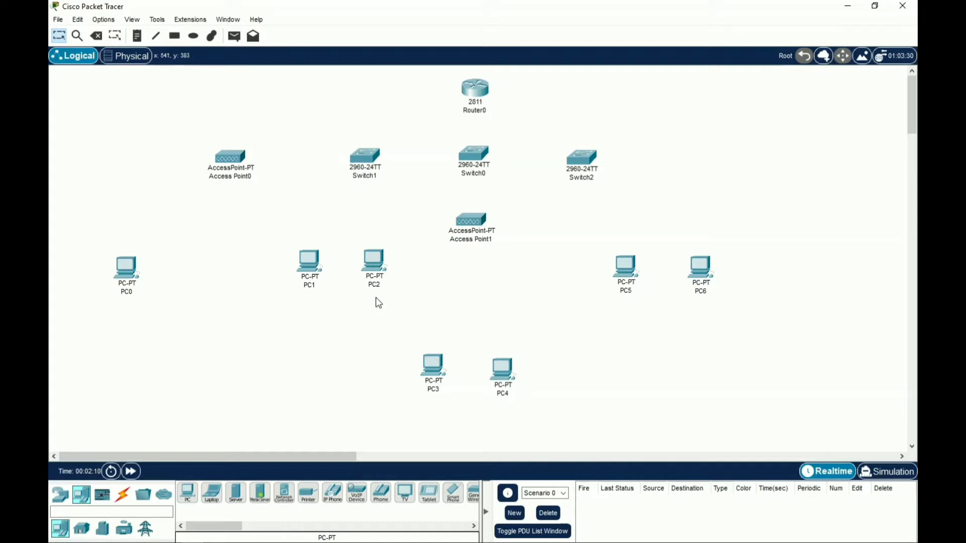
Connect Router0 FastEthernet0/0 to Switch0 FastEthernet0/1 with a copper straight-through cable
left_click(124, 498)
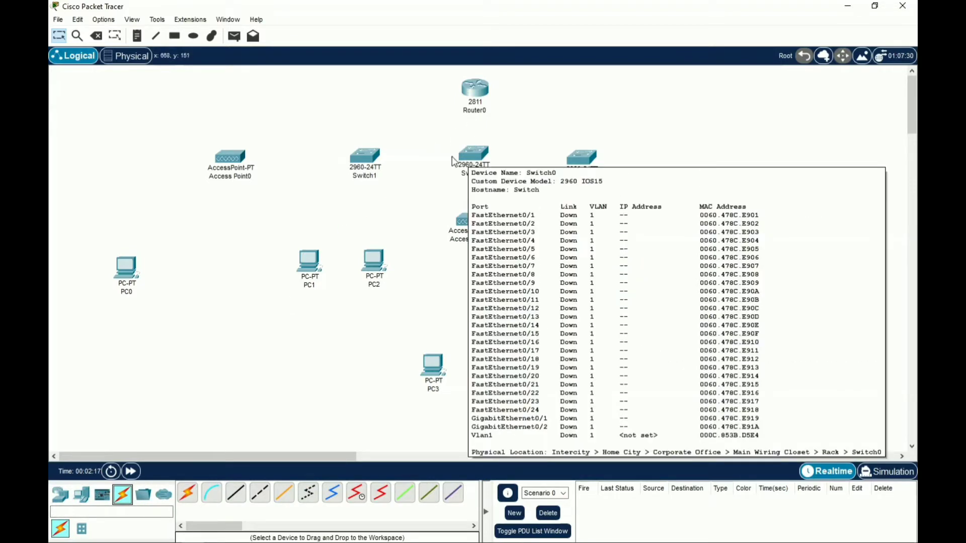
left_click(237, 498)
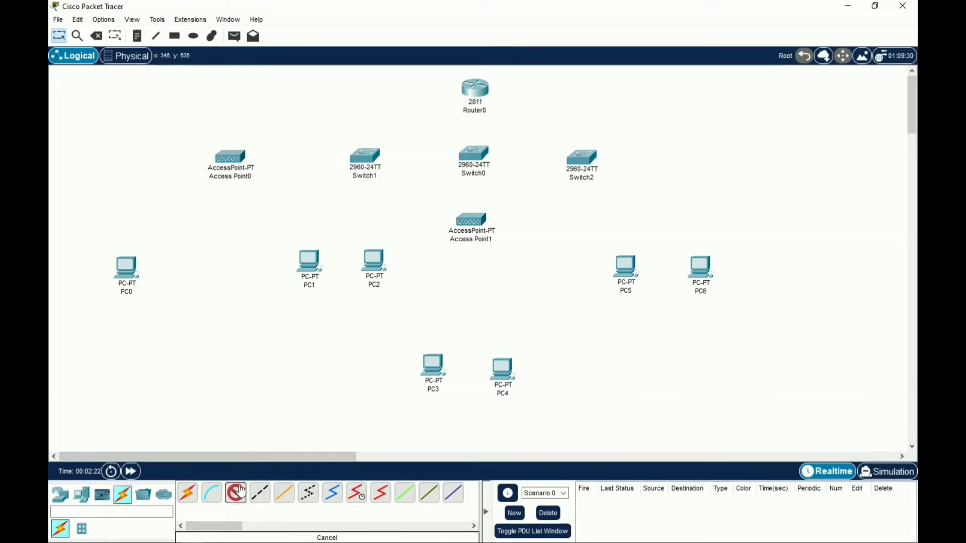
left_click(482, 91)
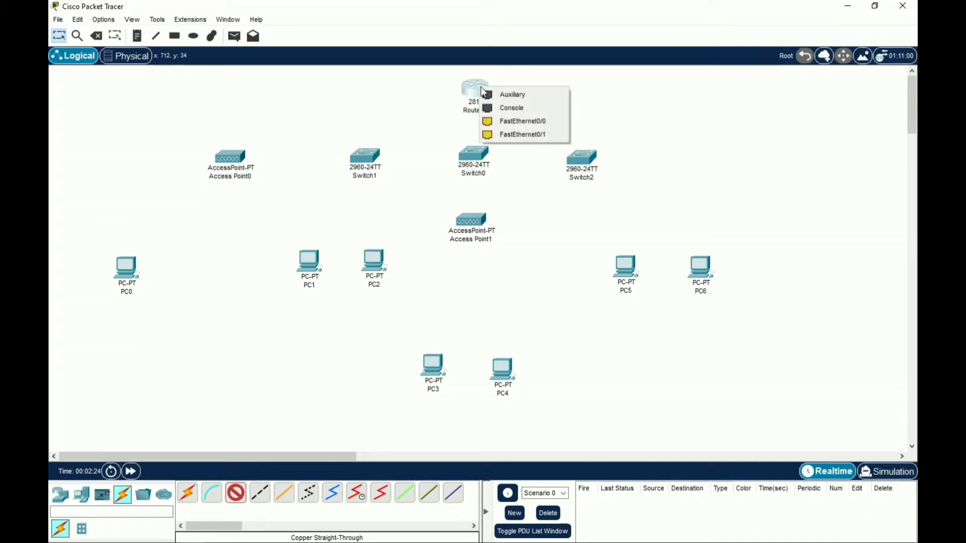
left_click(516, 122)
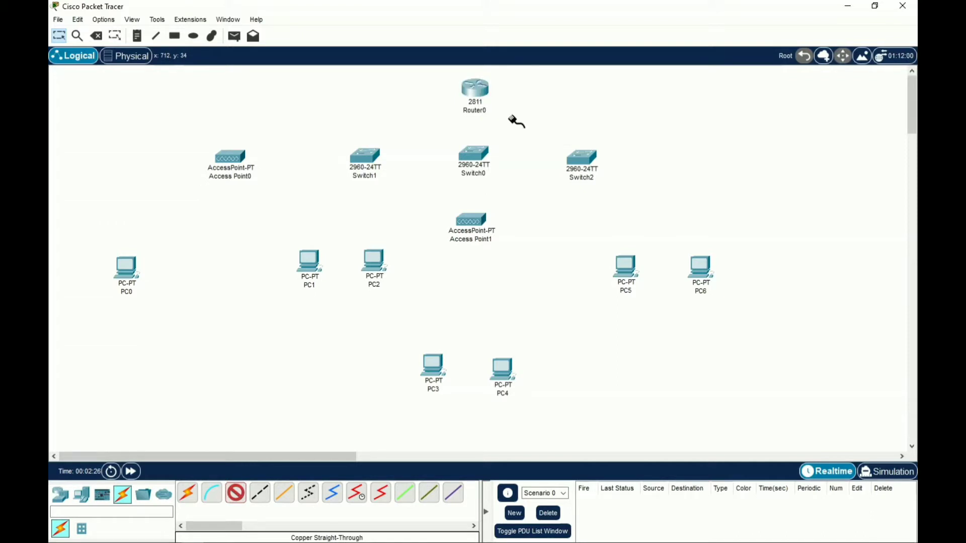
left_click(477, 159)
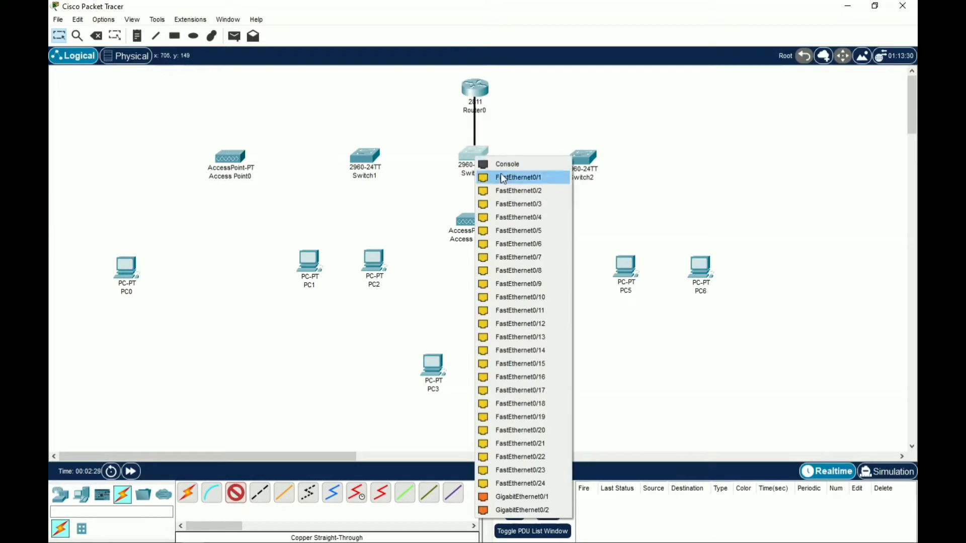
left_click(503, 179)
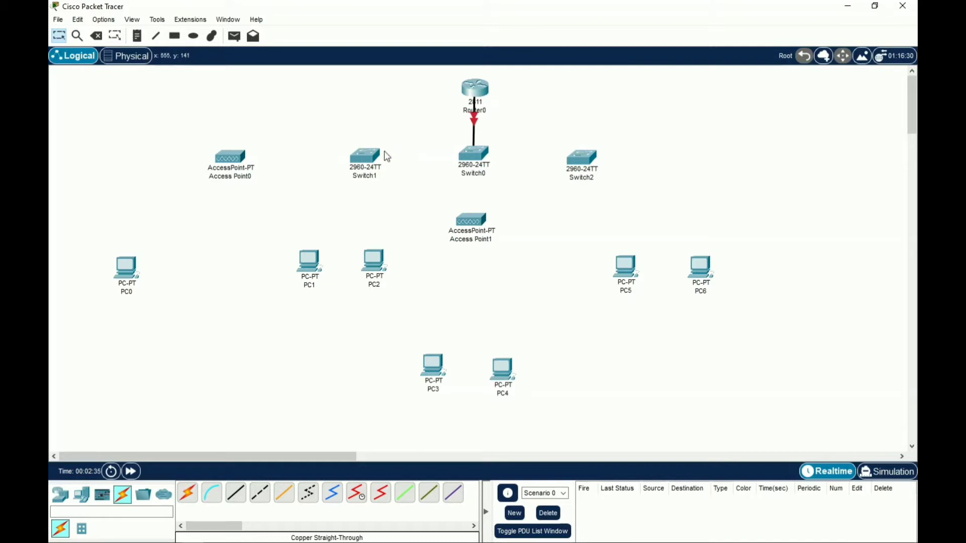
Link Switch0 to Switch1 and to Switch2 FastEthernet0/1 with copper cross-over cables
left_click(263, 496)
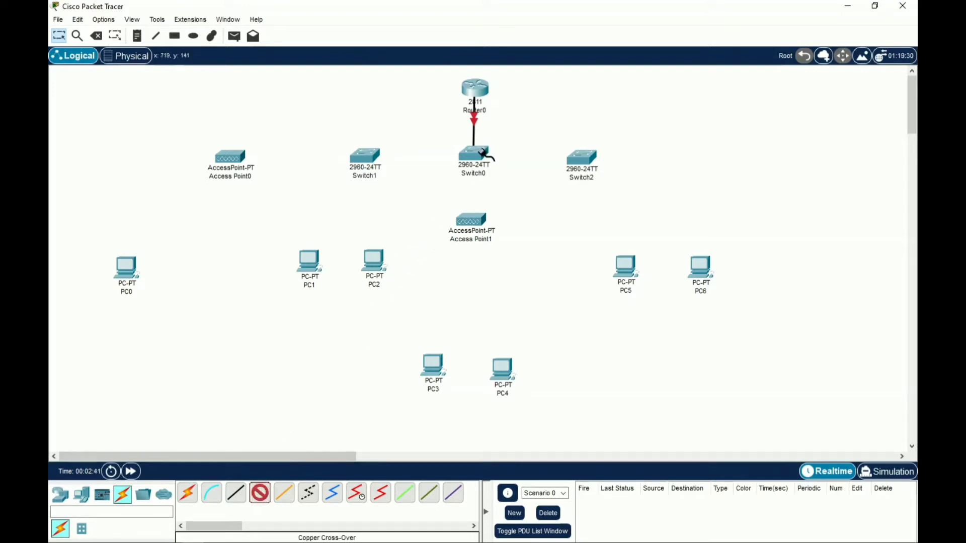
left_click(479, 158)
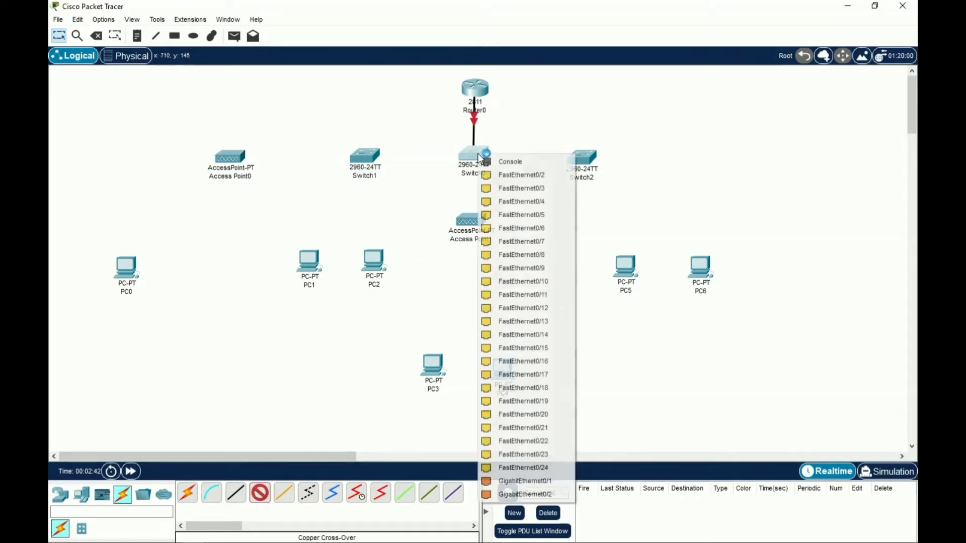
left_click(496, 175)
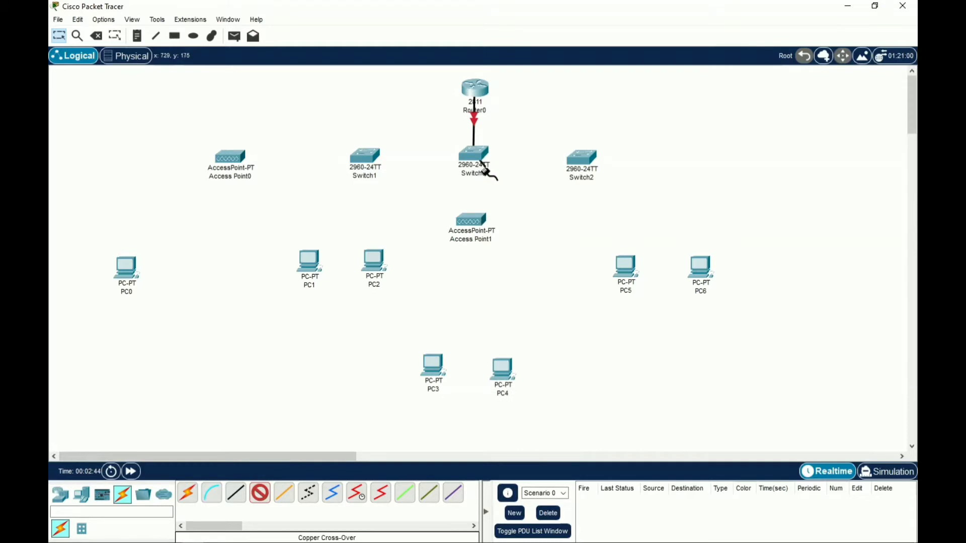
left_click(371, 166)
left_click(396, 189)
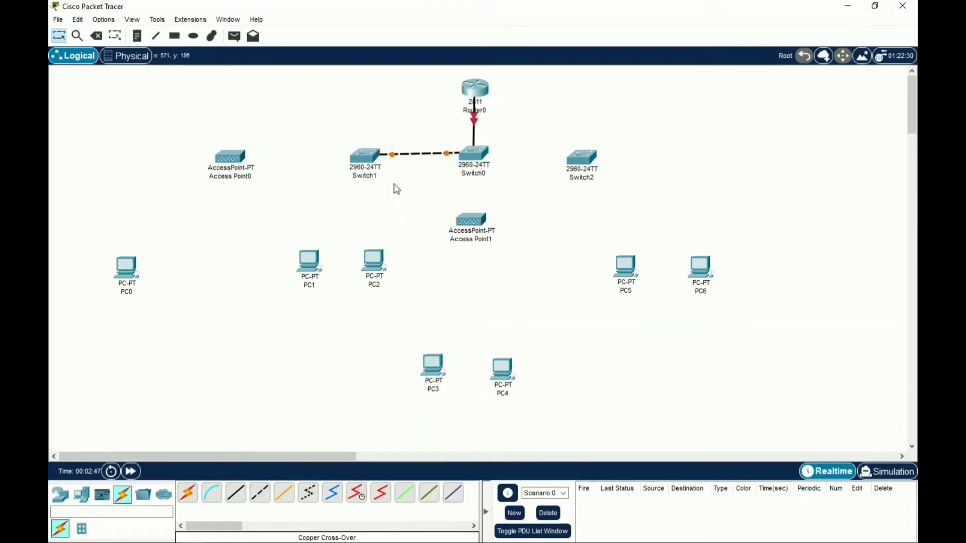
left_click(260, 500)
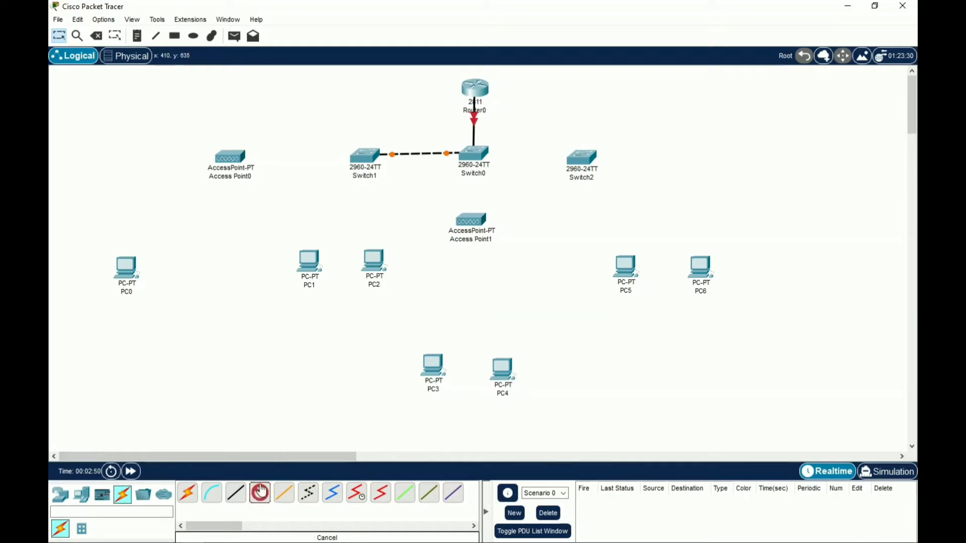
left_click(481, 153)
left_click(518, 174)
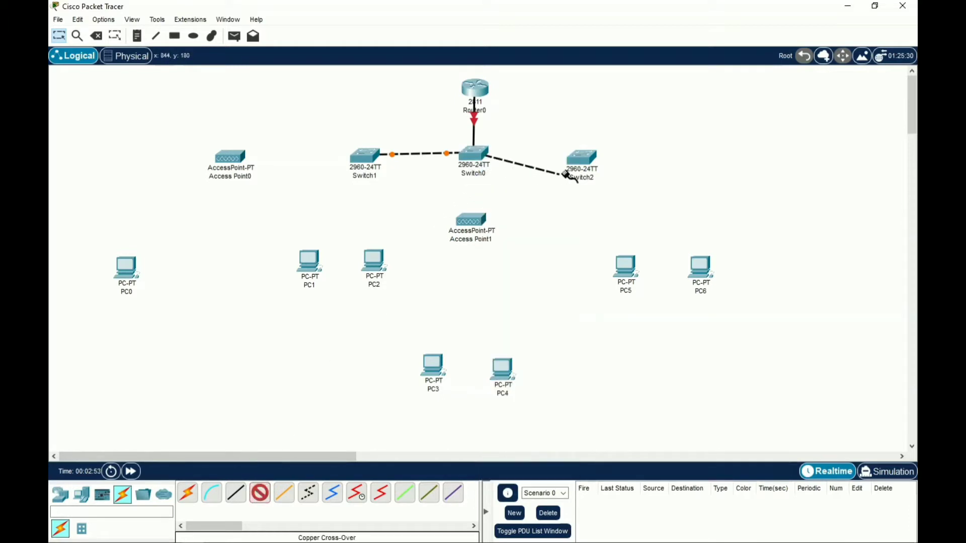
left_click(585, 158)
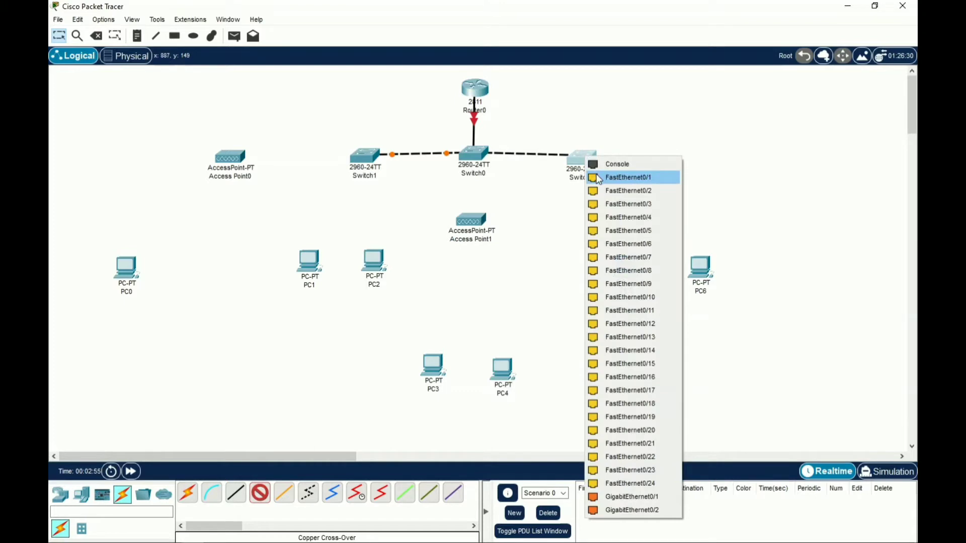
left_click(599, 177)
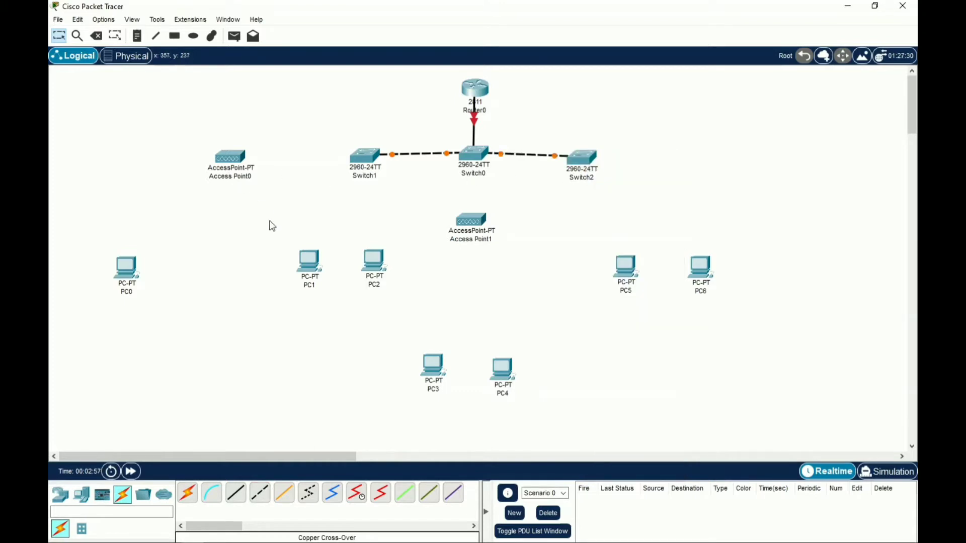
Cable Switch1 to Access Point0 and Switch0 to Access Point1 Port 0 with straight-through cables
left_click(236, 493)
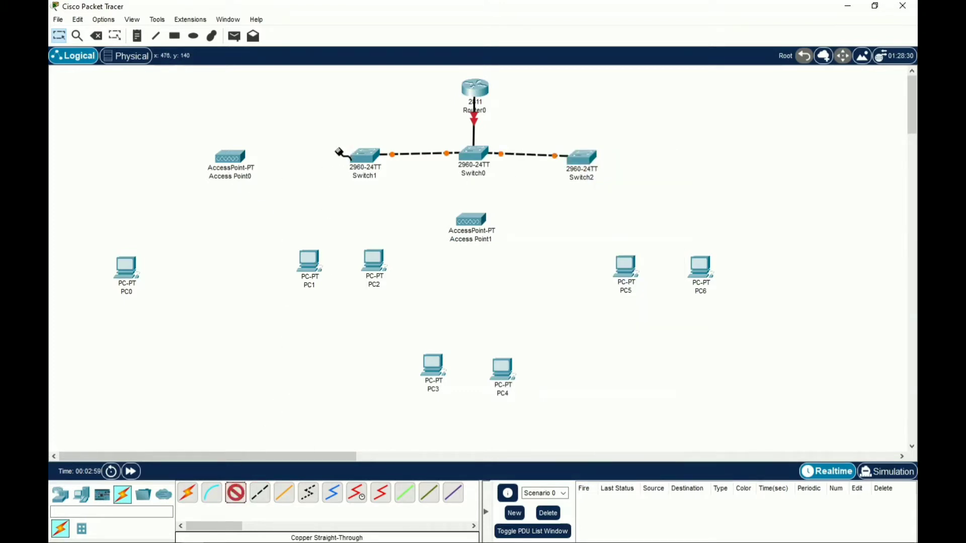
left_click(364, 157)
left_click(411, 176)
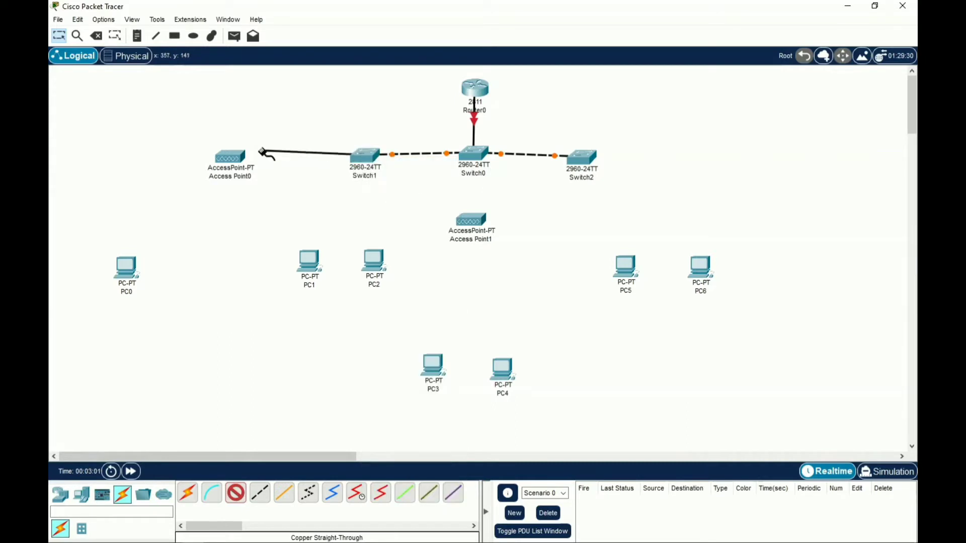
left_click(235, 157)
left_click(265, 165)
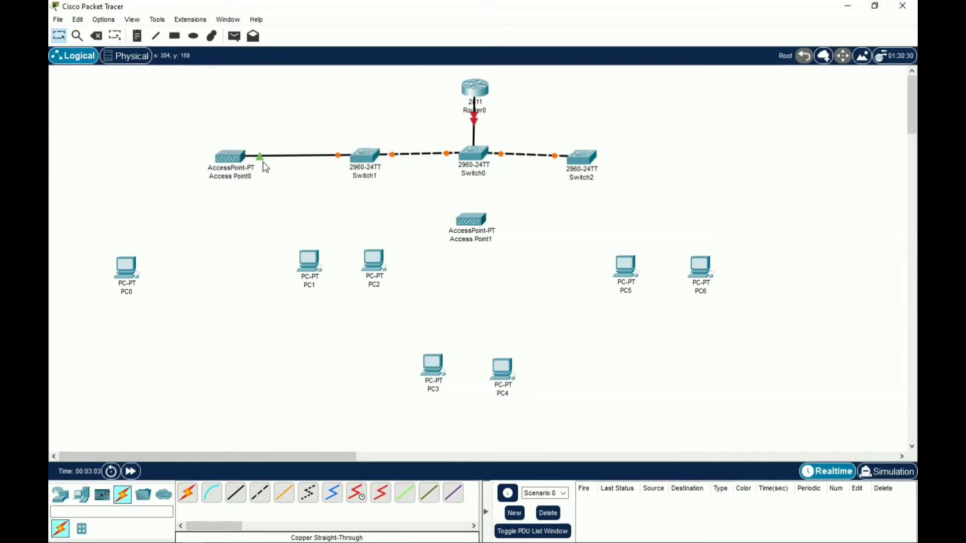
left_click(234, 493)
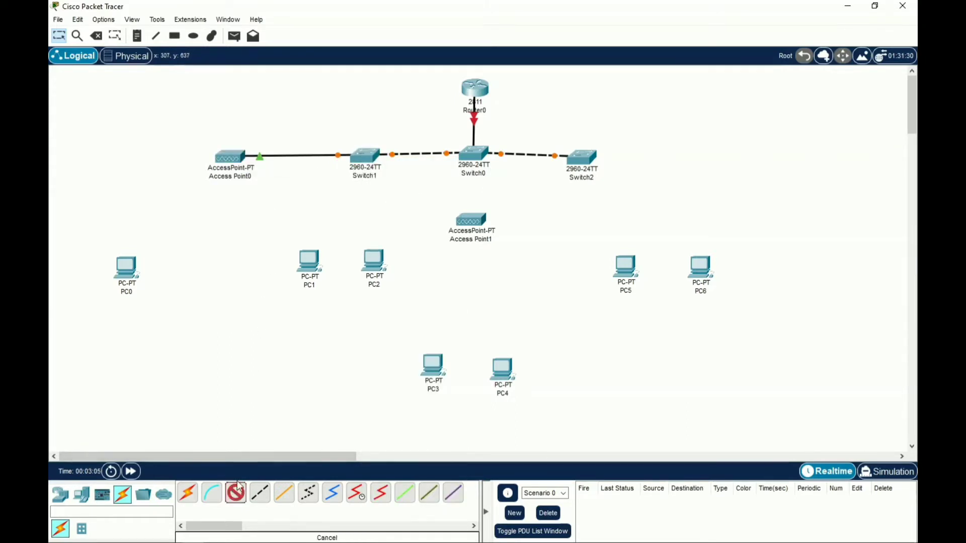
left_click(476, 152)
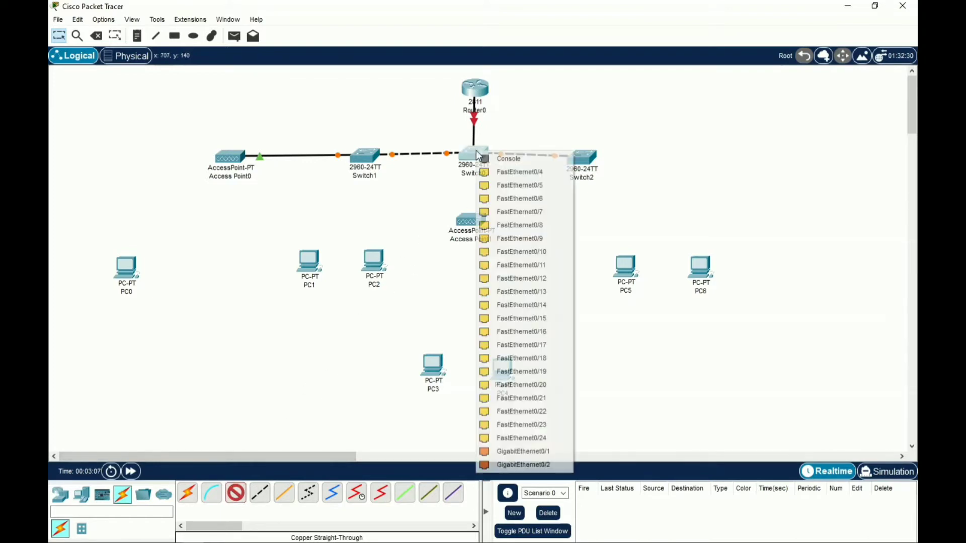
left_click(498, 173)
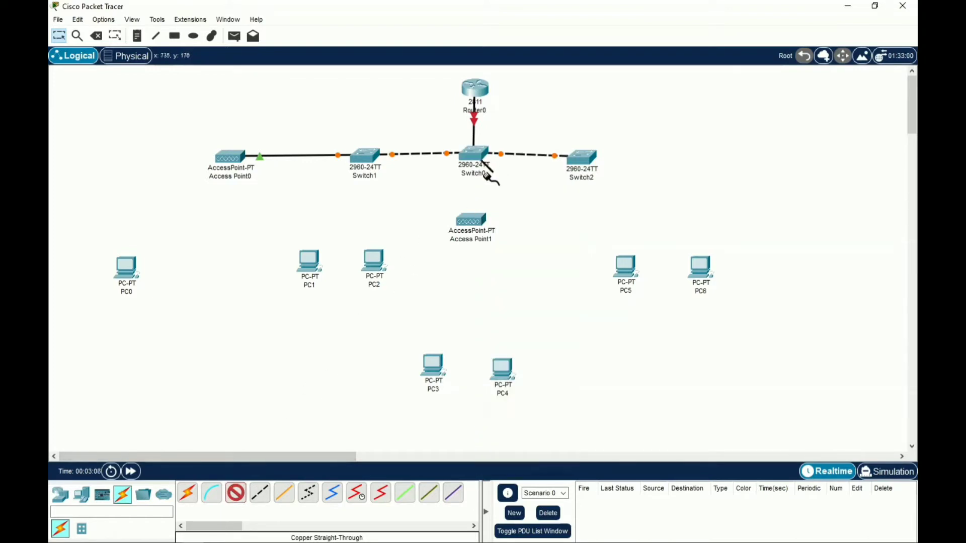
left_click(470, 223)
left_click(501, 230)
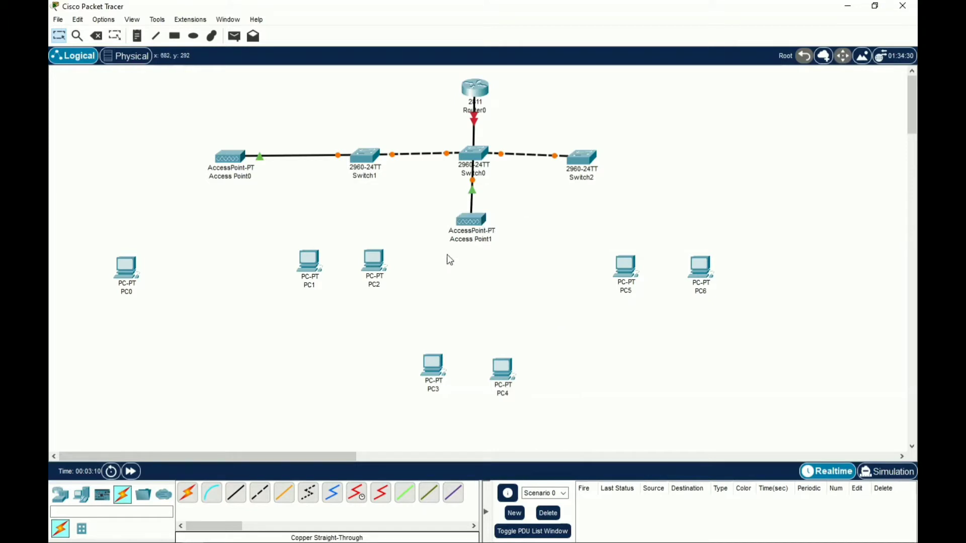
left_click(235, 493)
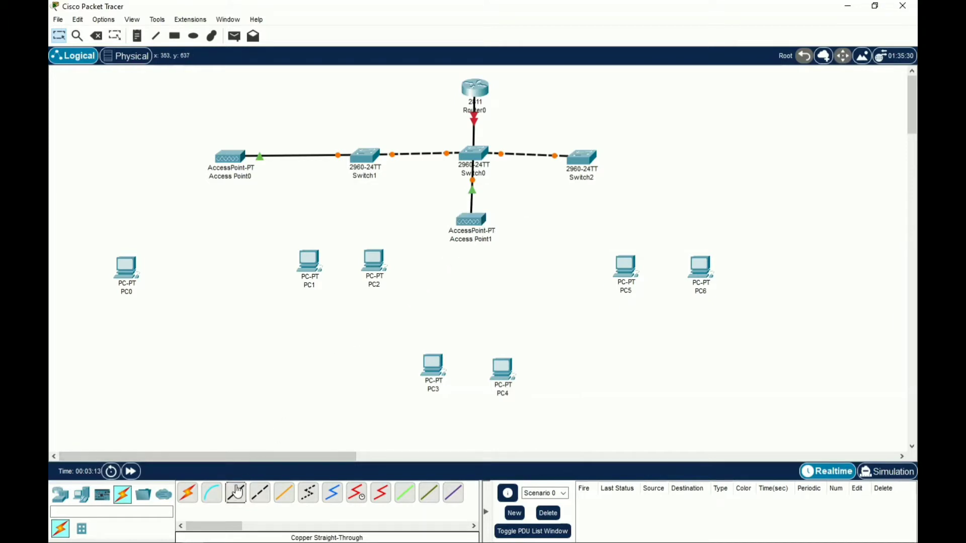
Connect Switch1 FastEthernet0/3 and 0/4 to PC1 and PC2 FastEthernet0
left_click(370, 159)
left_click(380, 175)
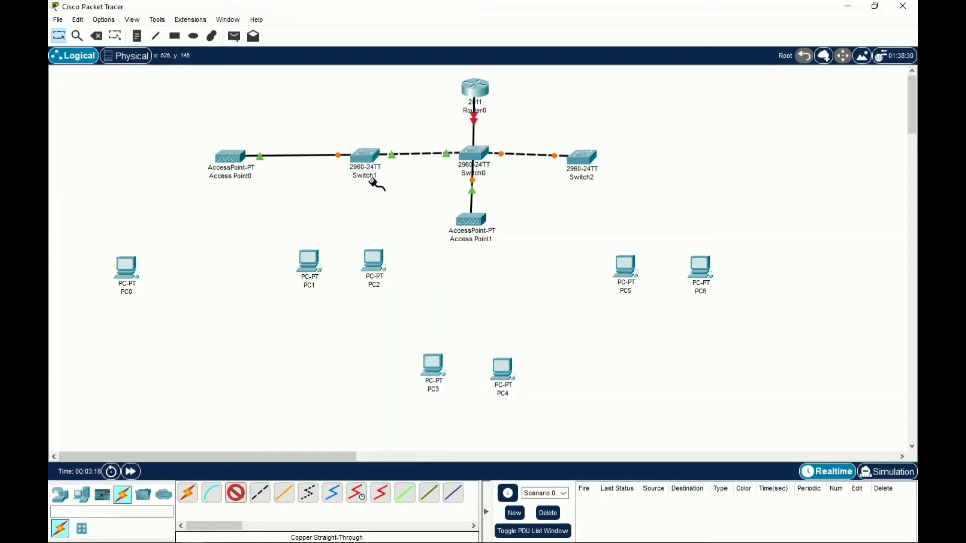
left_click(319, 260)
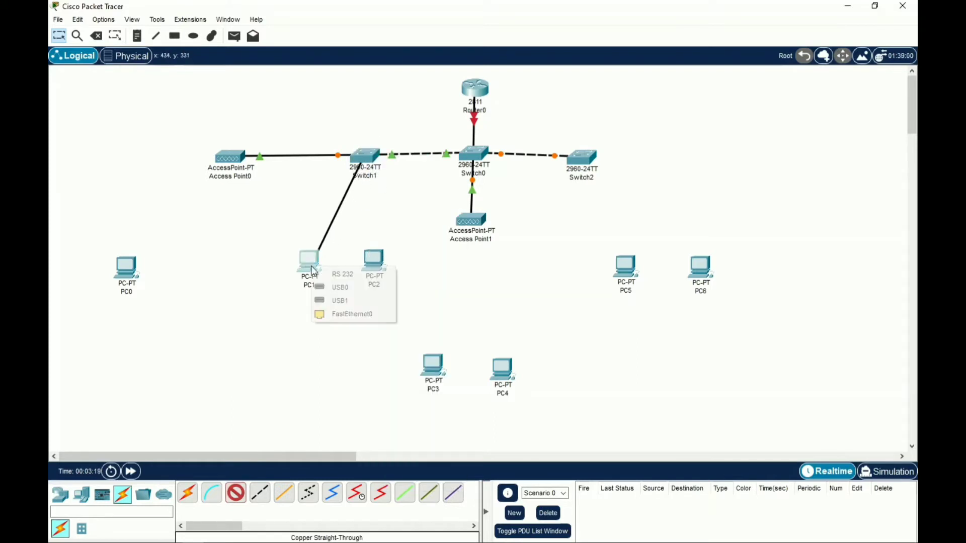
left_click(342, 312)
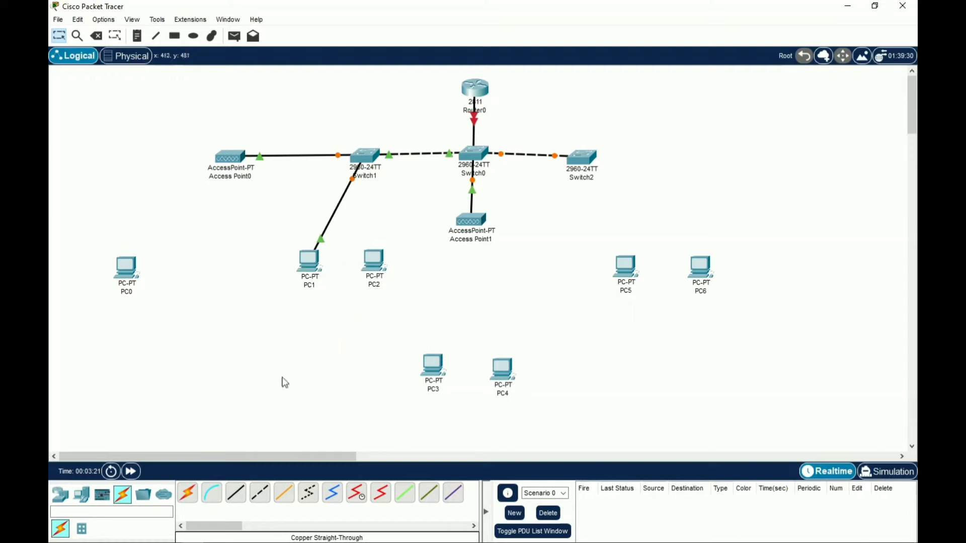
left_click(236, 493)
left_click(366, 157)
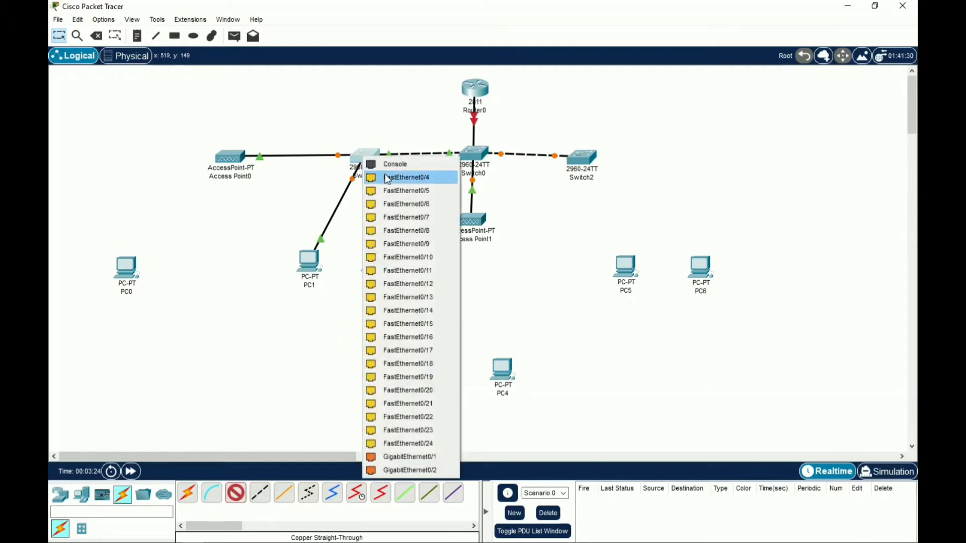
left_click(385, 176)
left_click(371, 255)
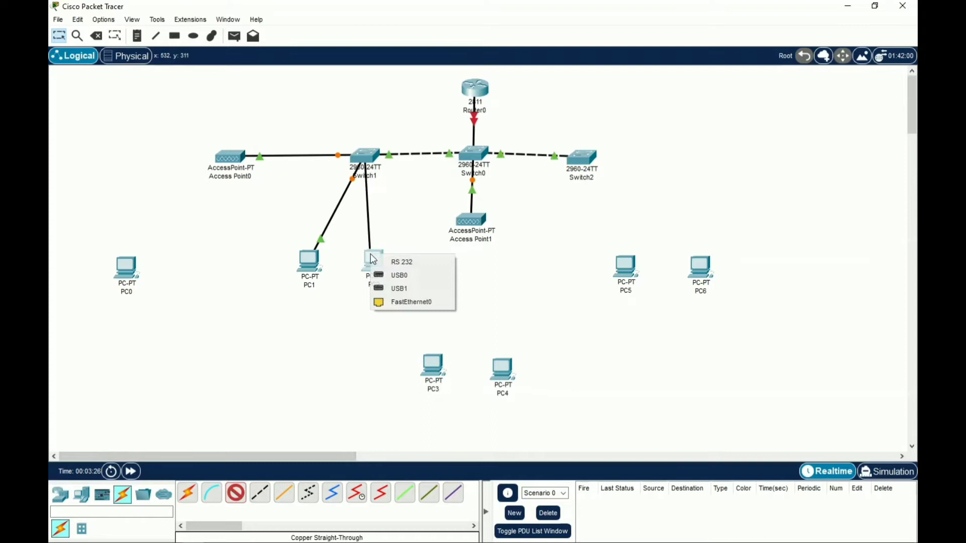
left_click(390, 303)
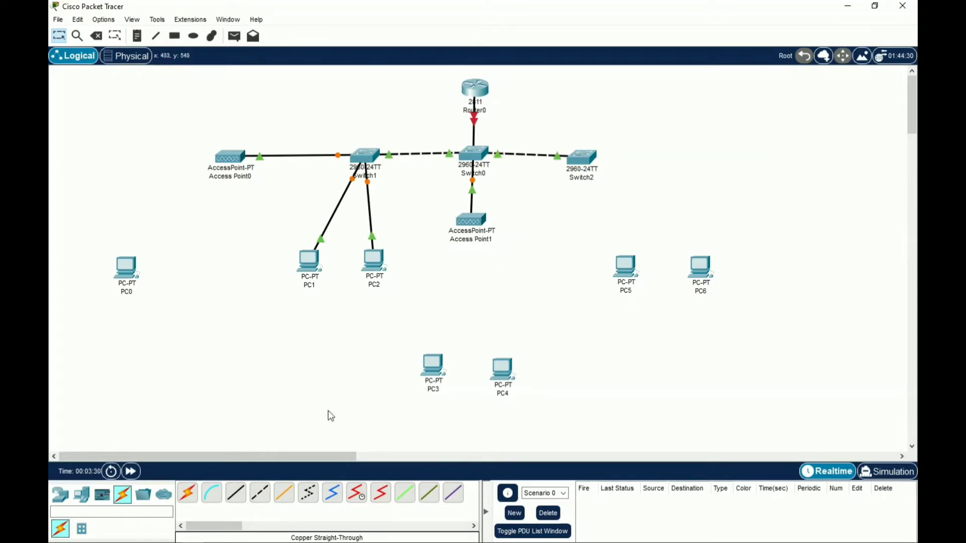
Cable Switch2 to PC5 and PC6 FastEthernet0, clearing a connection error, then open Router0
left_click(236, 493)
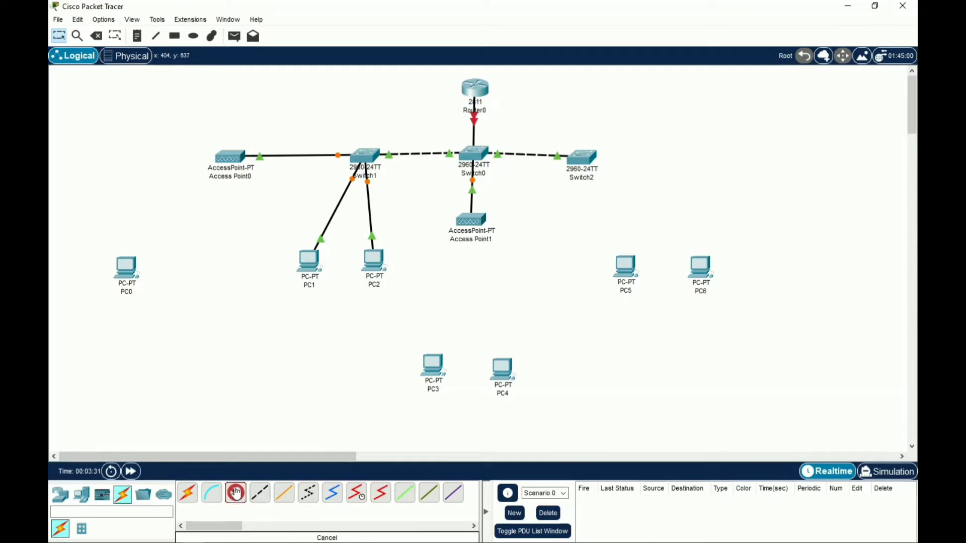
left_click(581, 153)
left_click(624, 175)
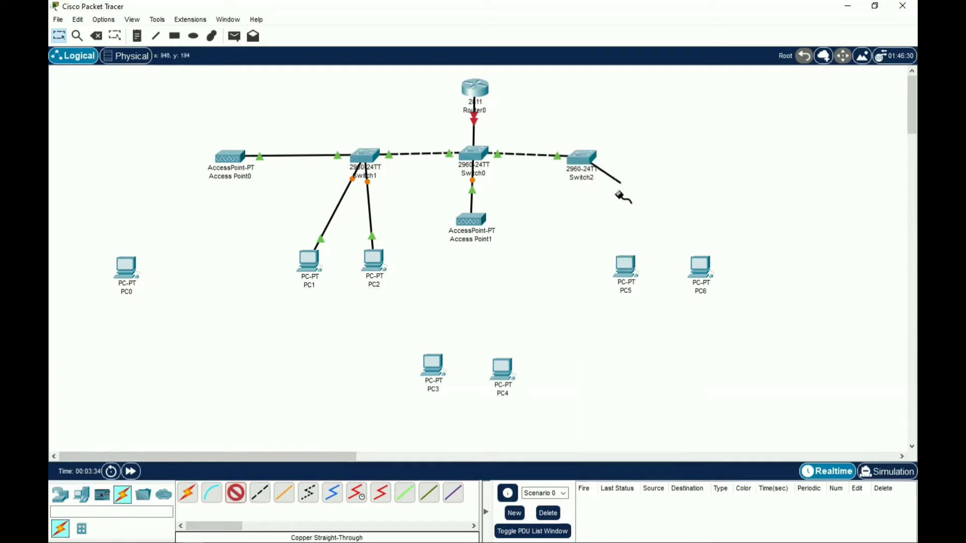
left_click(626, 266)
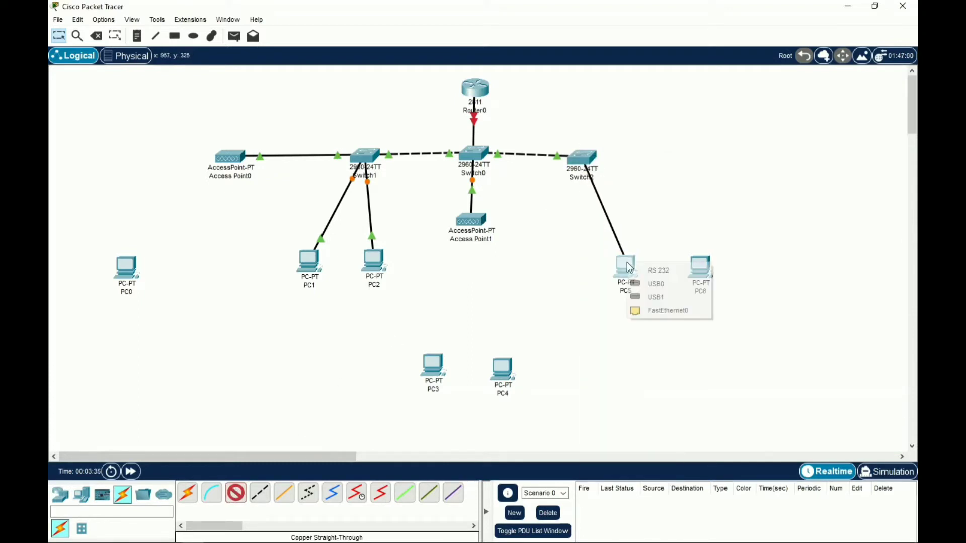
left_click(640, 311)
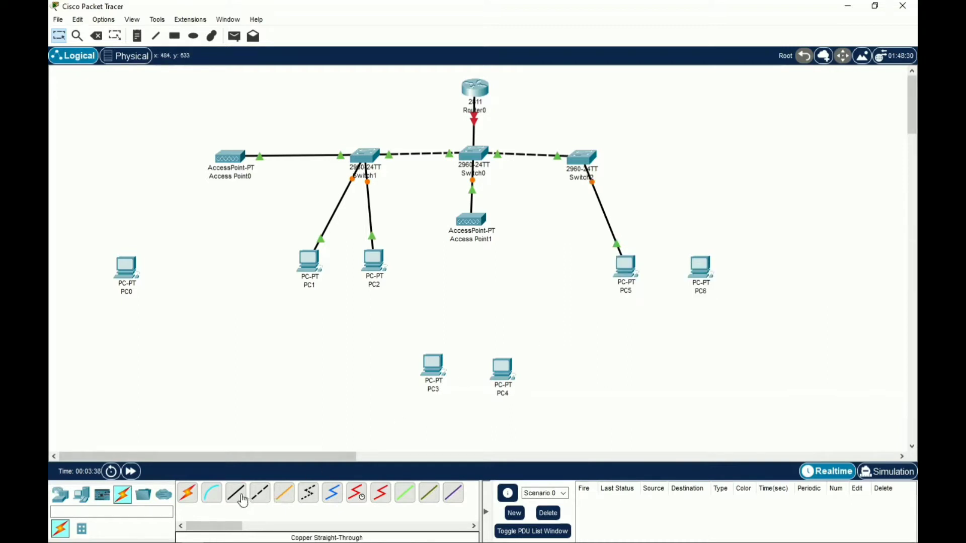
left_click(582, 156)
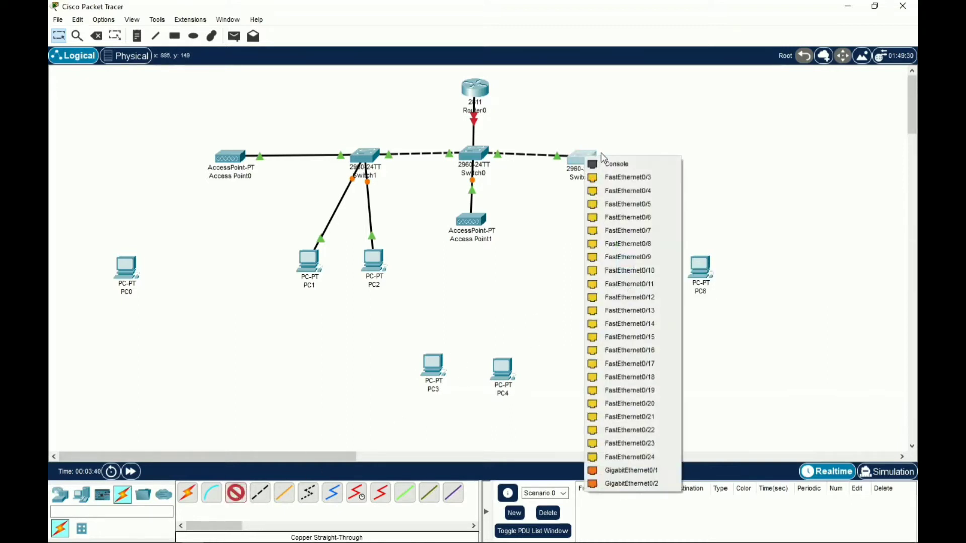
left_click(616, 176)
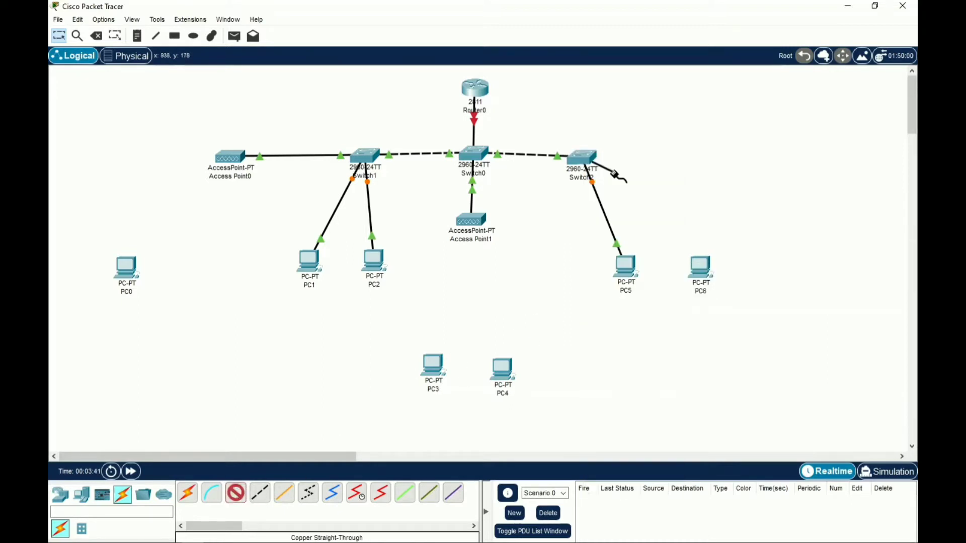
left_click(706, 273)
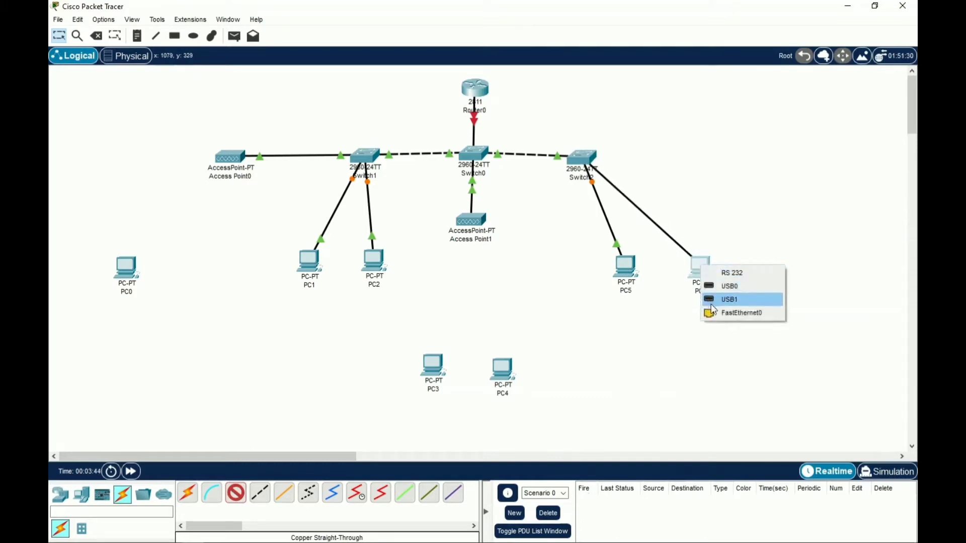
left_click(713, 312)
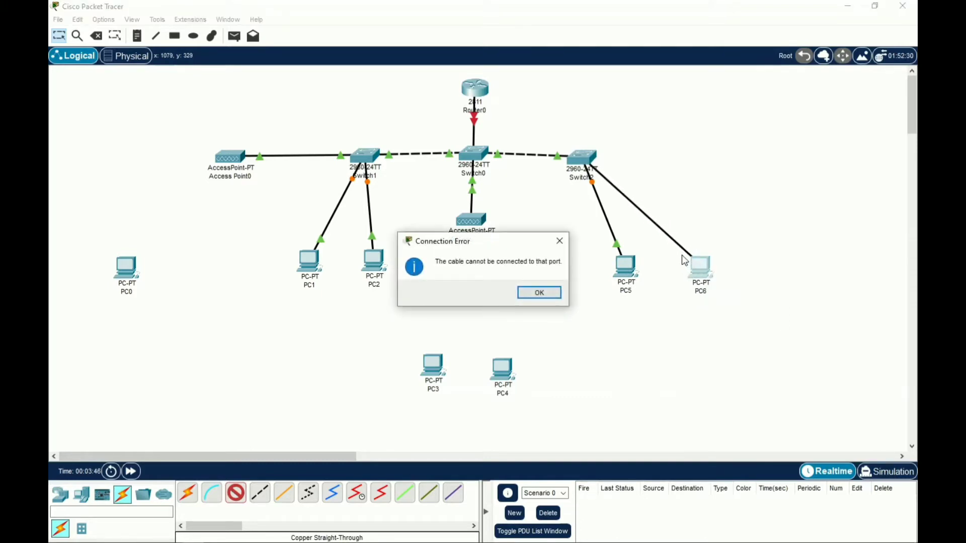
left_click(539, 292)
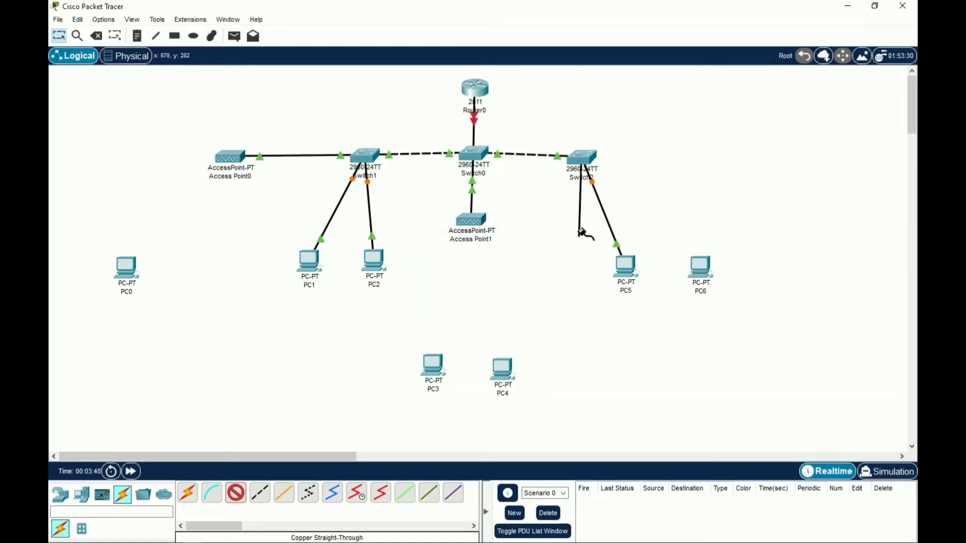
left_click(701, 267)
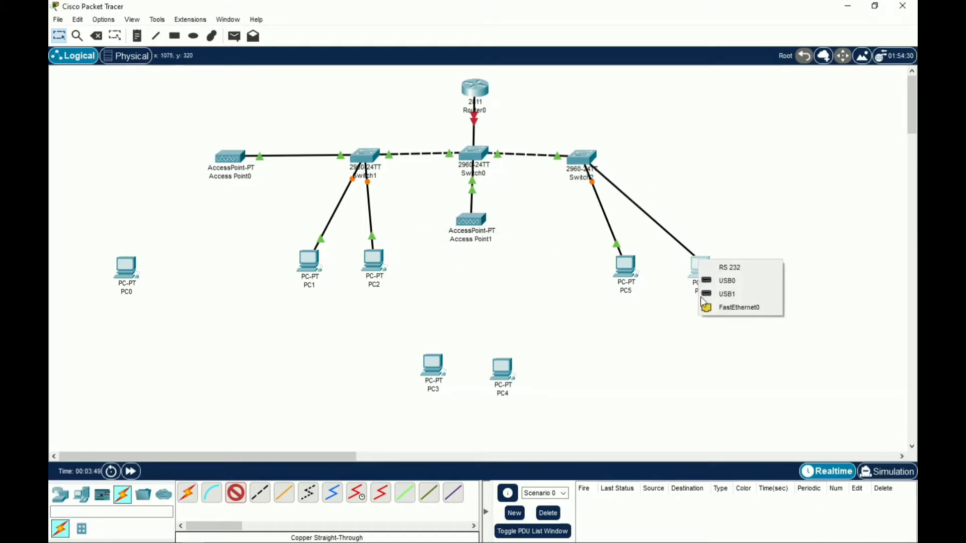
left_click(733, 312)
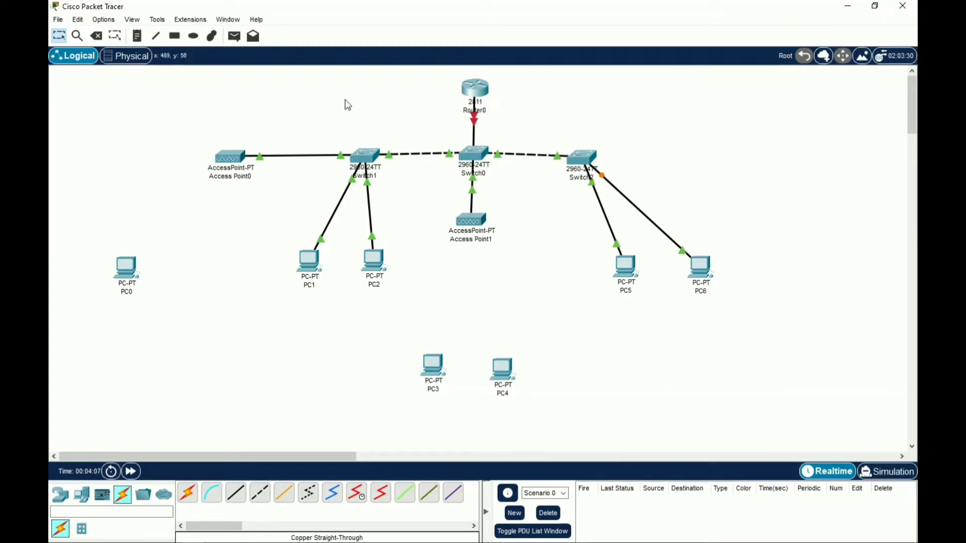
left_click(478, 86)
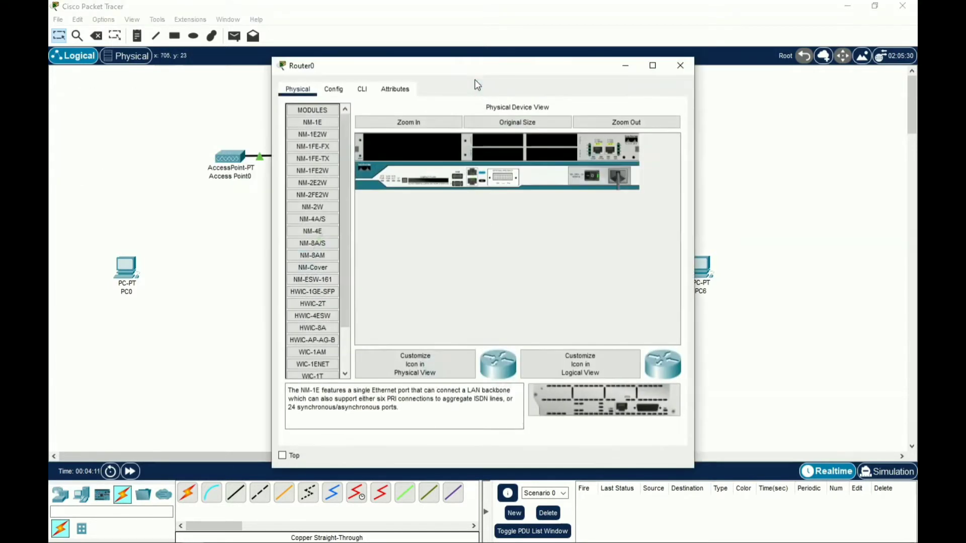
Switch Router0's FastEthernet0/0 port status on under Config, then go to its CLI
left_click(334, 90)
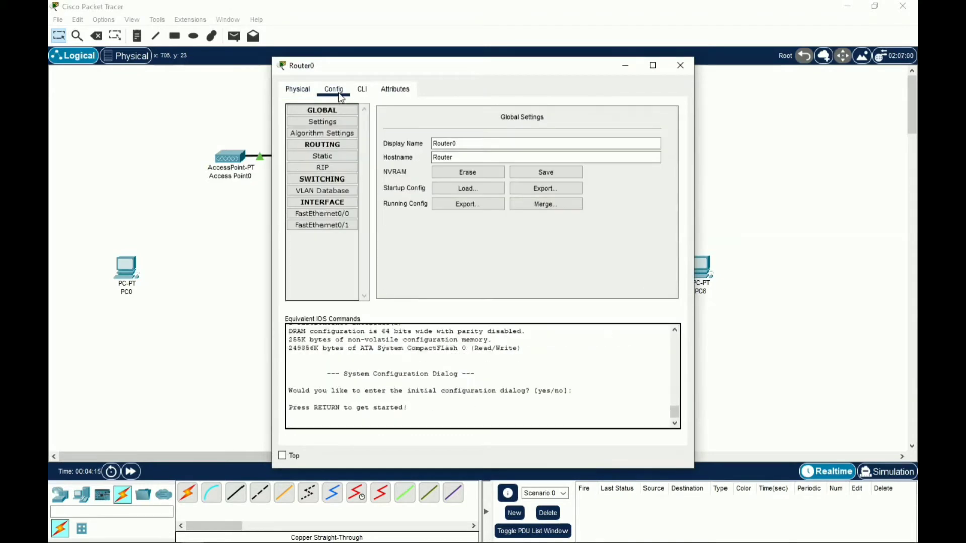
left_click(347, 214)
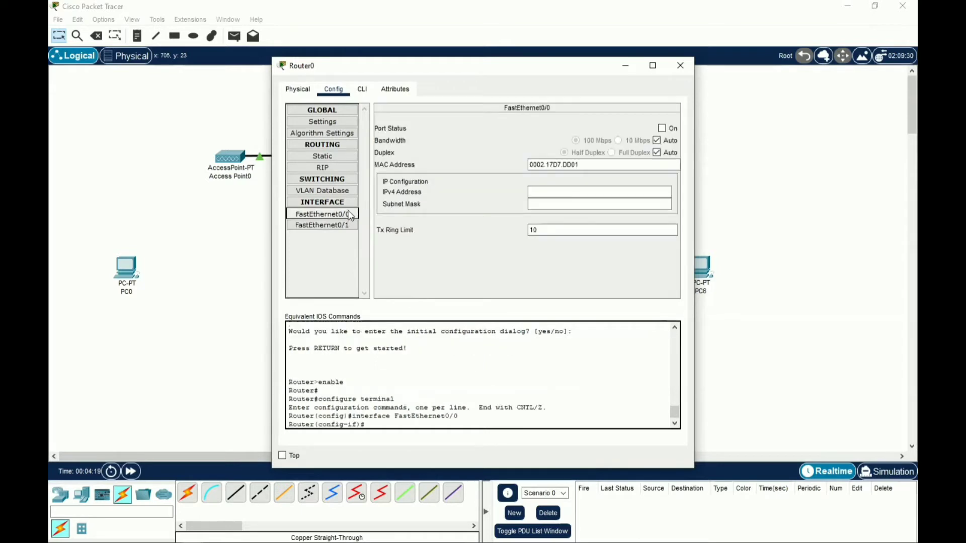
left_click(663, 129)
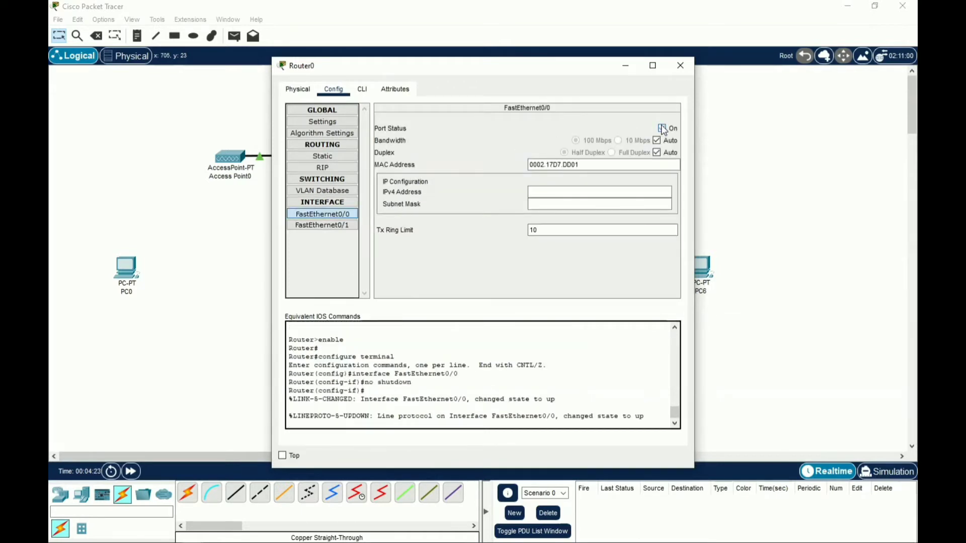
left_click(367, 96)
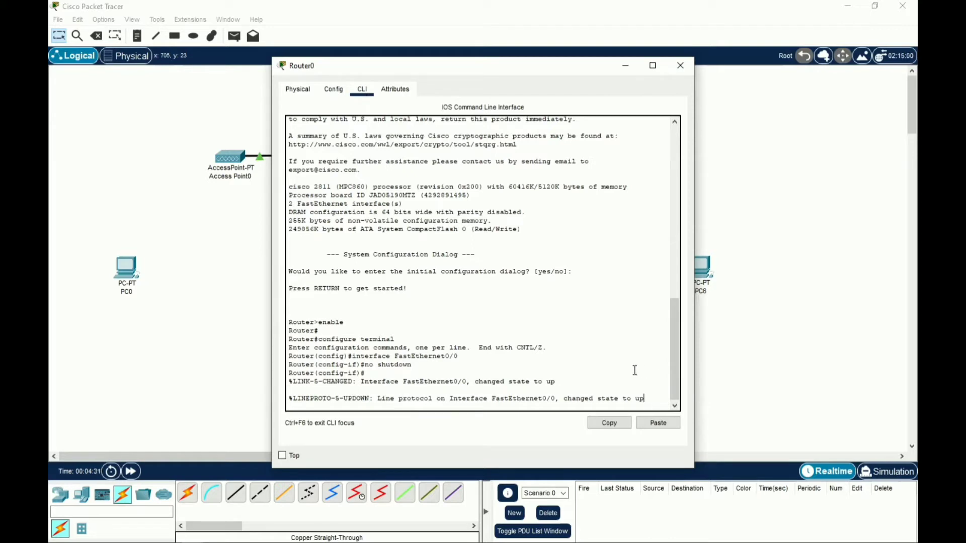
Exit, re-enter interface fa0/0 with int fa0/0, and type the 192.168.22.1 255.255.255.0 address command
key("Return")
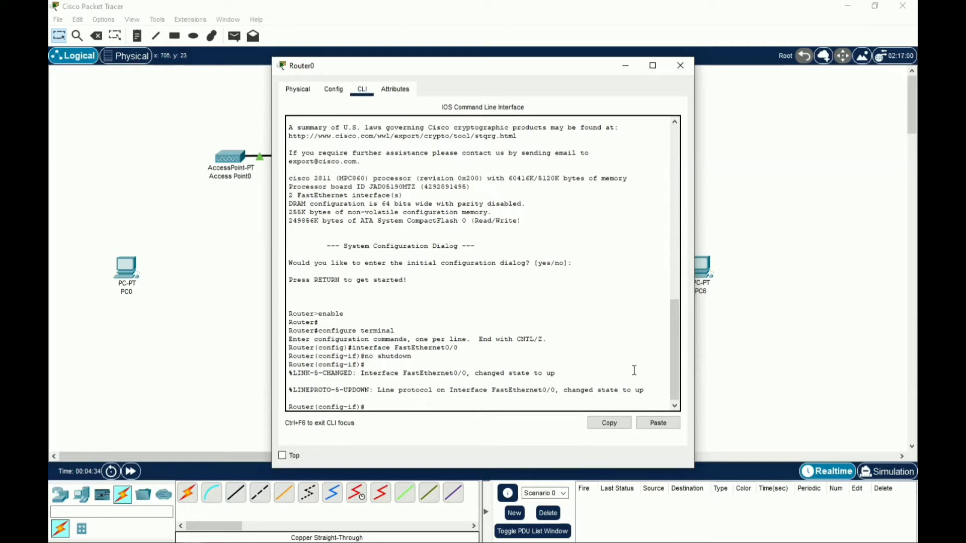
type("exit")
key("Return")
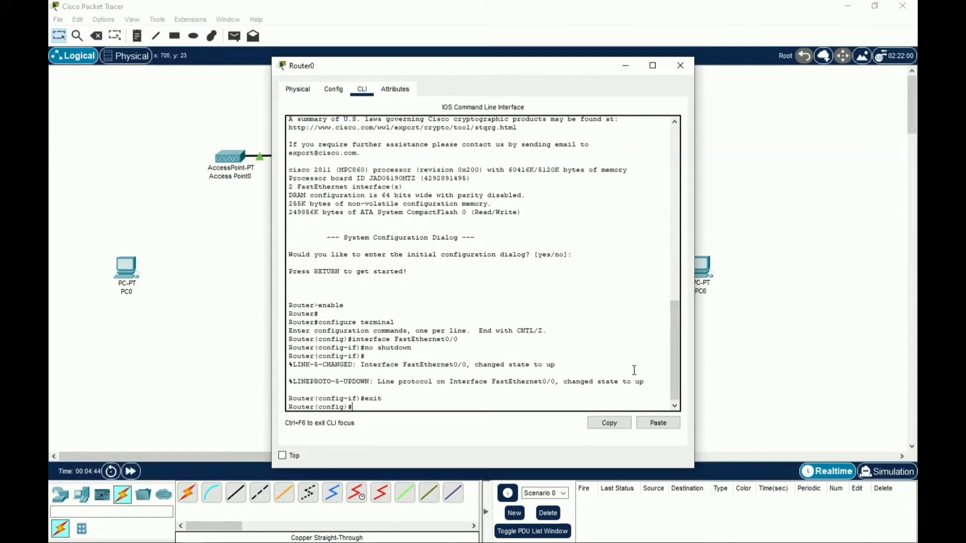
type("in")
type("t fa")
type("/0/0")
key("BackSpace")
key("BackSpace")
key("BackSpace")
type("0/0")
key("Return")
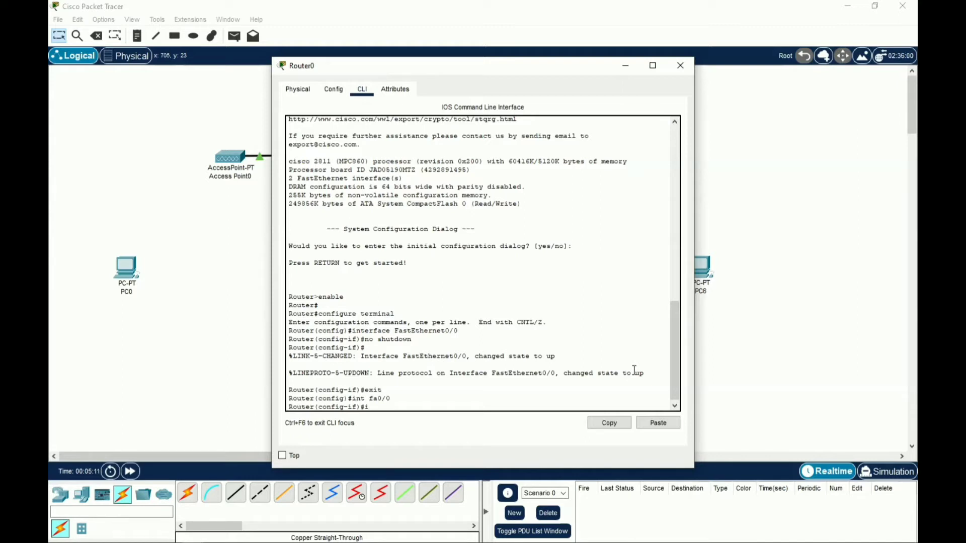
type("ip add 19")
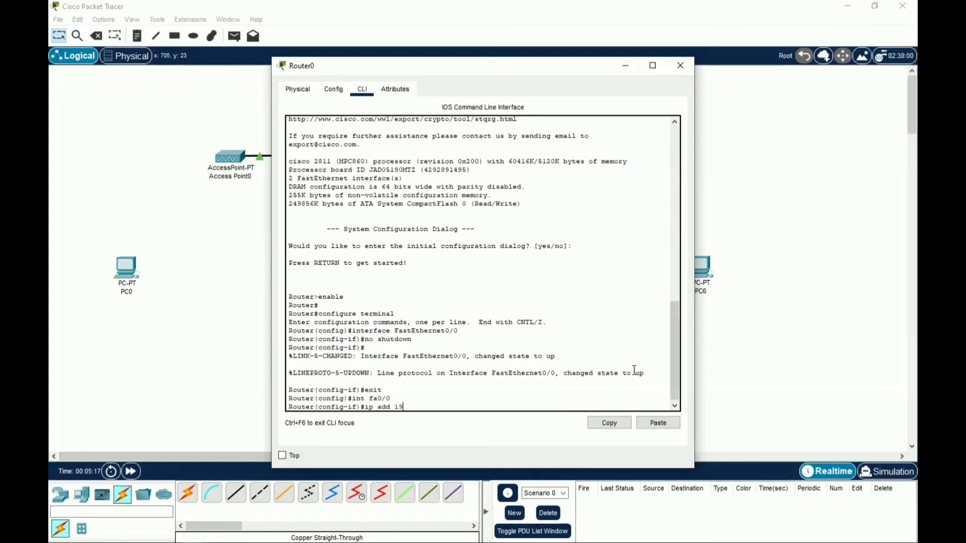
type("2.168.22.1 255.255.255.0")
Apply 192.168.22.1/24 to fa0/0, enable it with no sh, and exit to global configuration
key("Return")
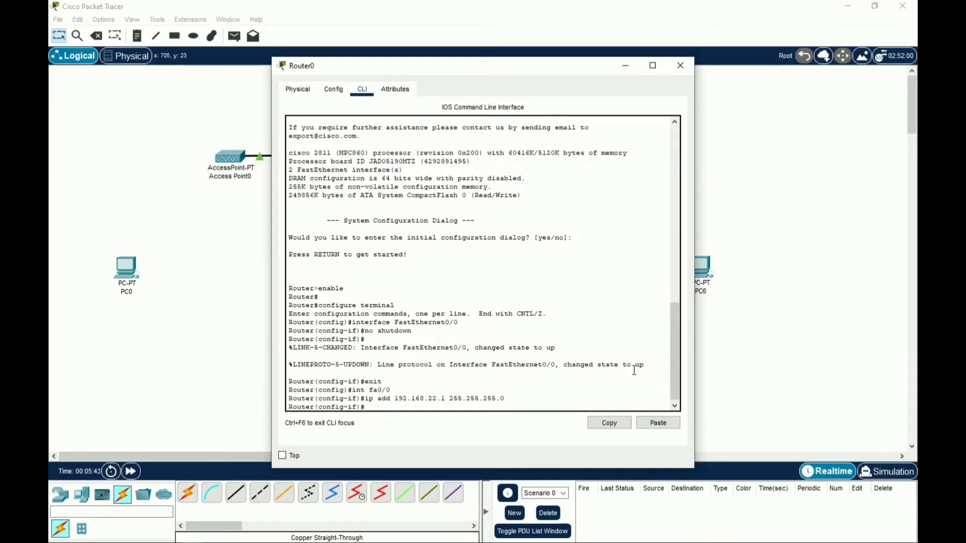
type("no sh")
key("Return")
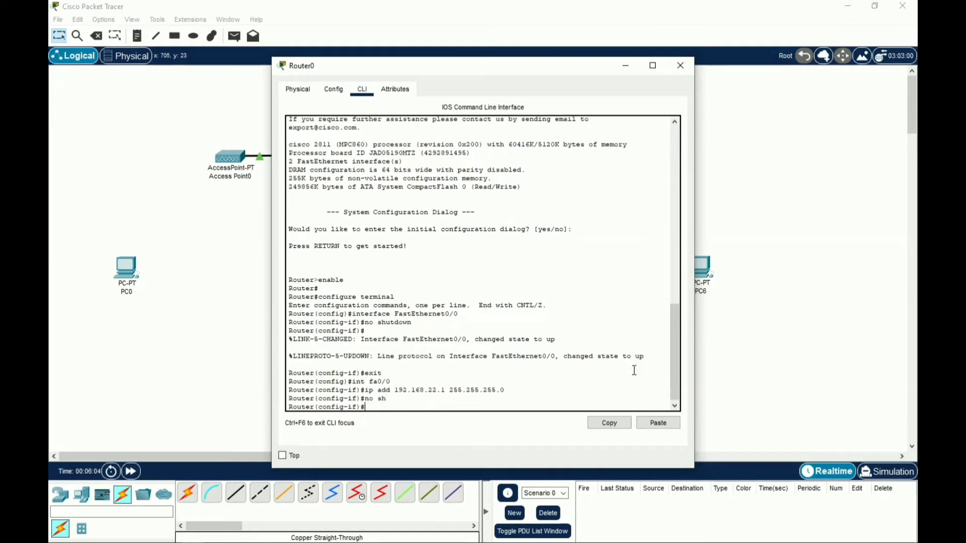
type("exit")
key("Return")
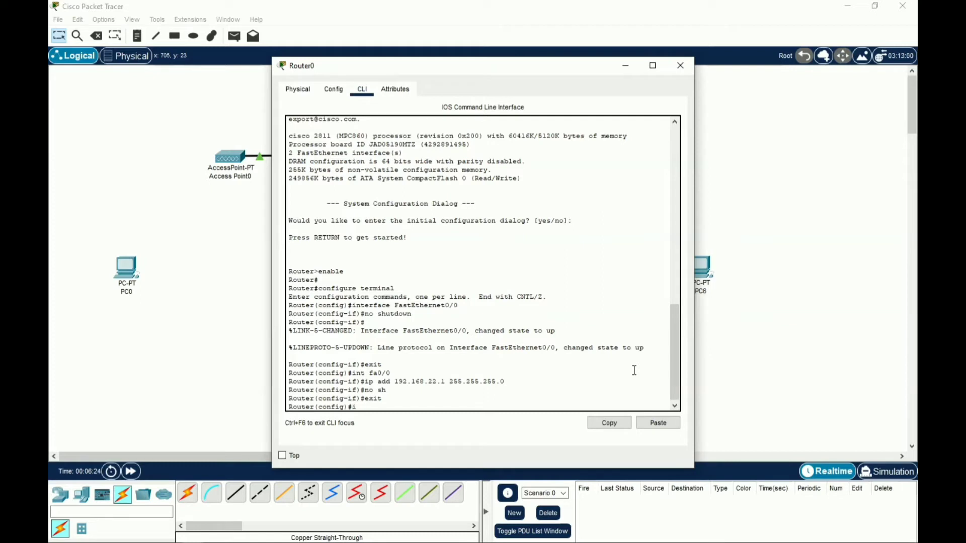
type("dhcp o")
type("o")
Create DHCP pool JUARA with network 192.168.22.0/24, gateway 192.168.22.1 and DNS 8.8.8.8
key("BackSpace")
key("BackSpace")
type("pool JUARA")
key("Return")
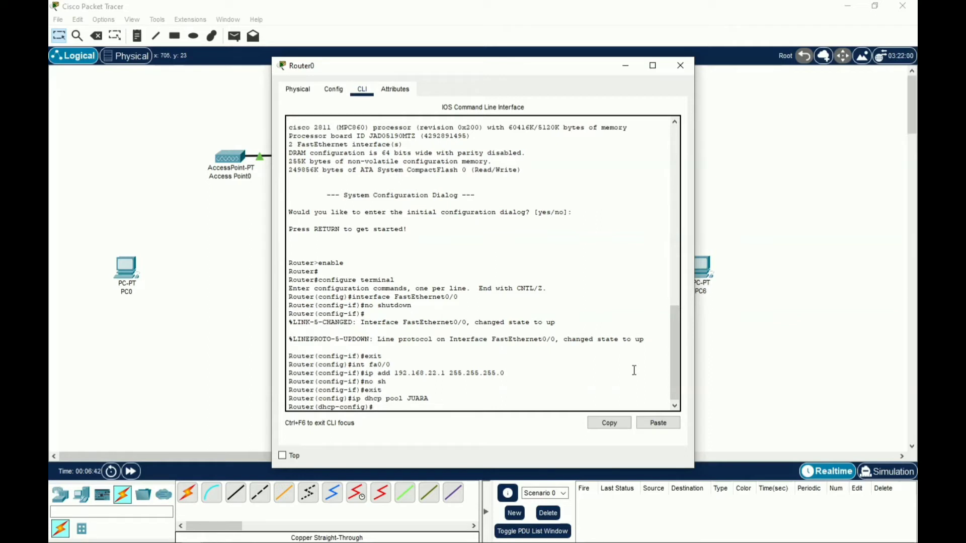
type("net 192.168.22.0 255.255.255.0")
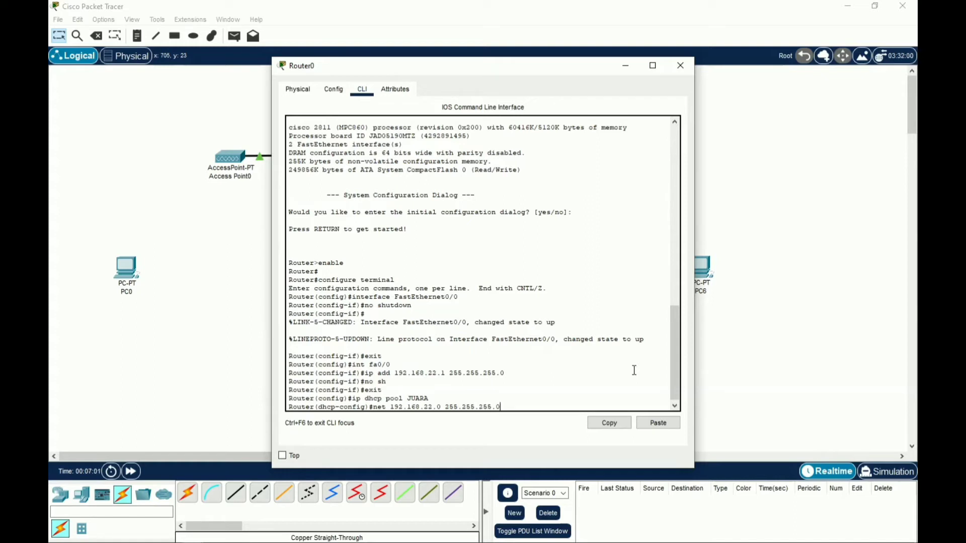
key("Return")
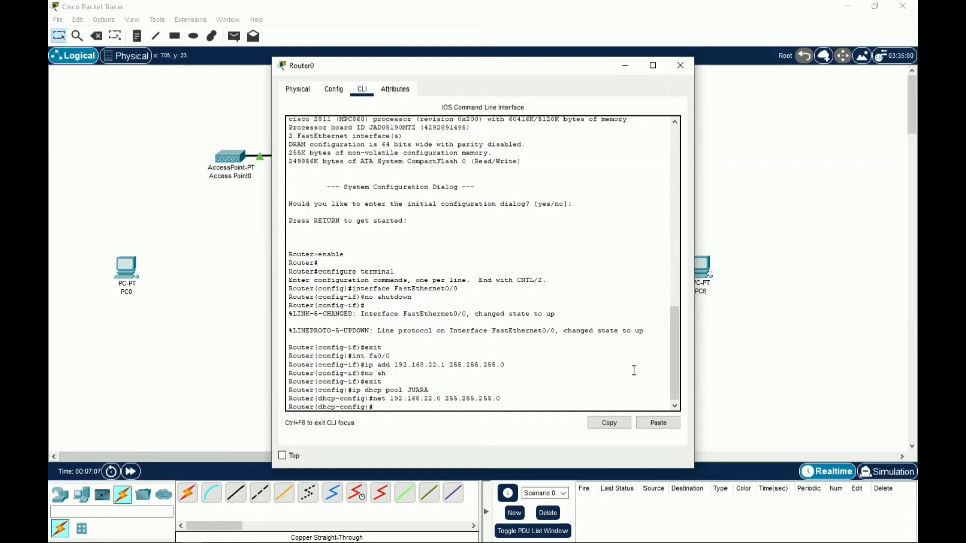
type("def 192.168.22.1")
key("Return")
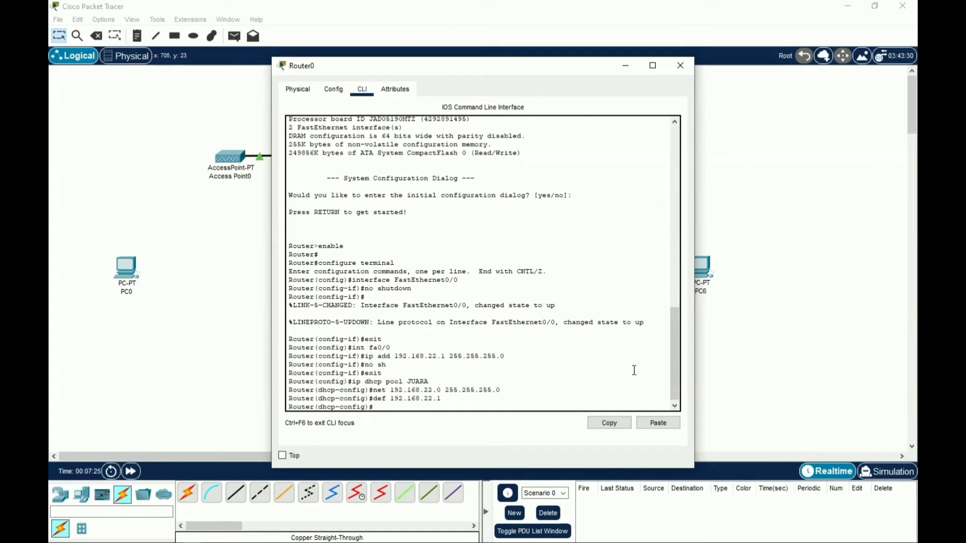
type("dns-server 8.8.8.8")
key("Return")
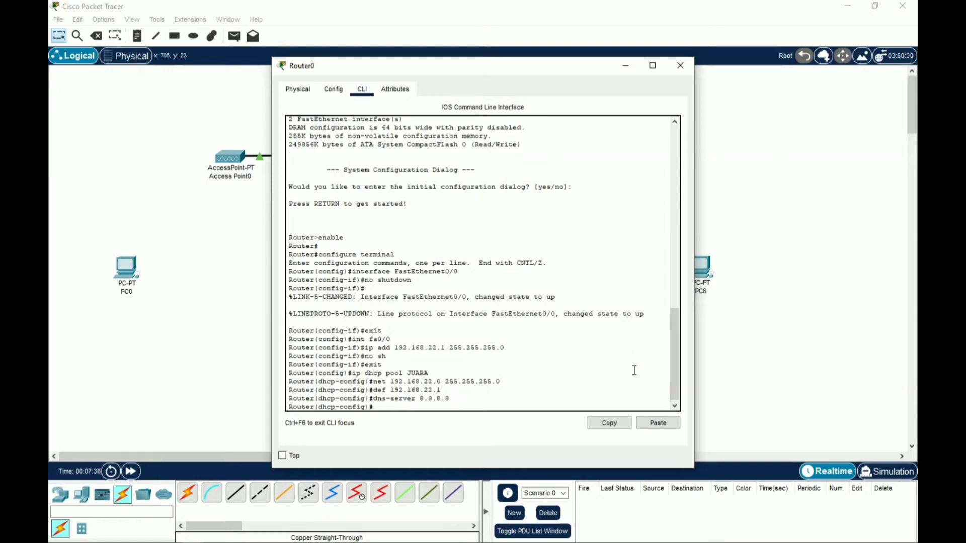
Leave the pool and save the running configuration with do wr
type("exit")
key("Return")
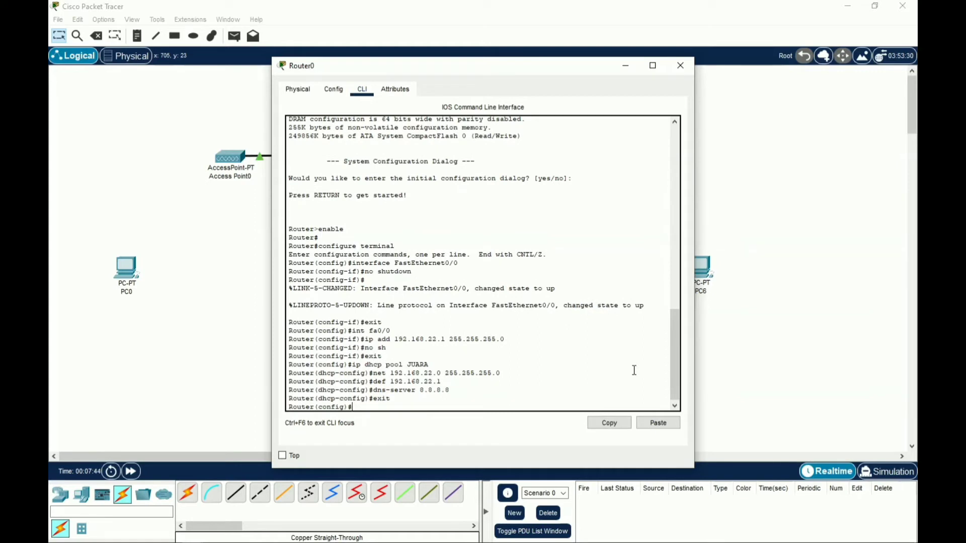
type("do wr")
key("Return")
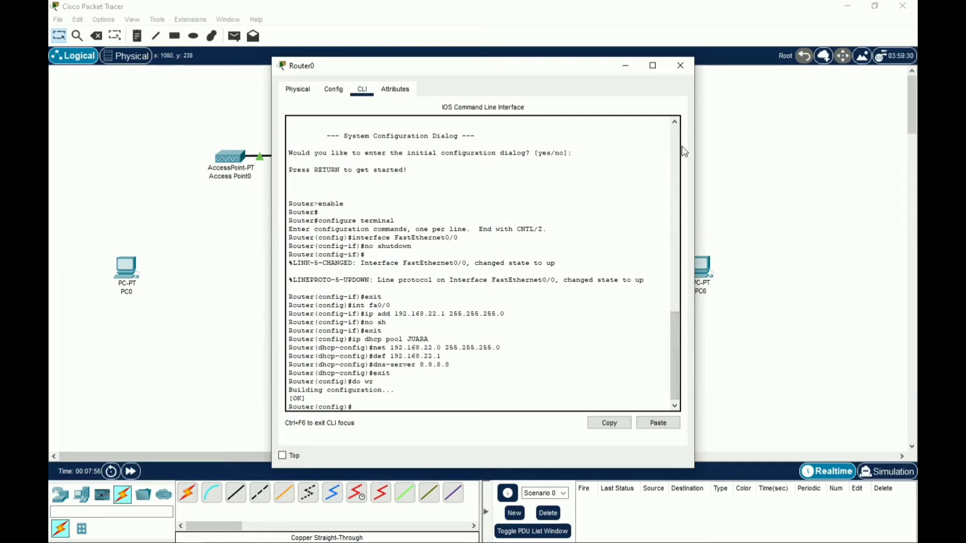
Give Access Point0's Port 1 the SSID HEBAT with WPA2-PSK and a passphrase, then close it
left_click(681, 66)
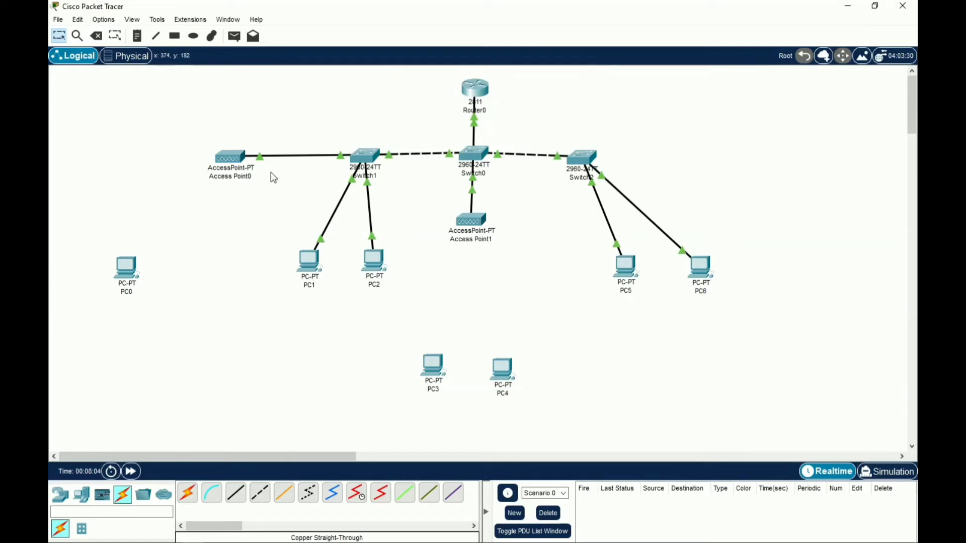
left_click(241, 169)
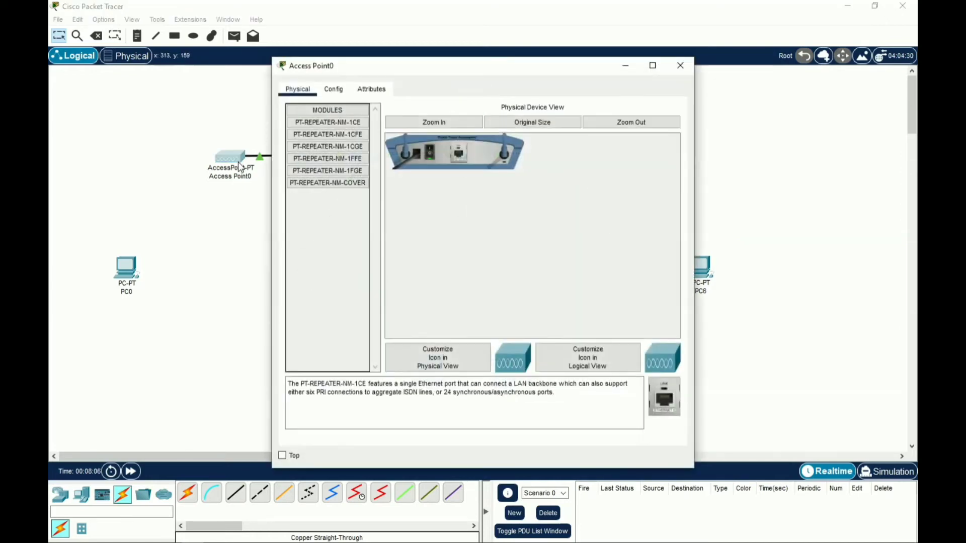
left_click(344, 92)
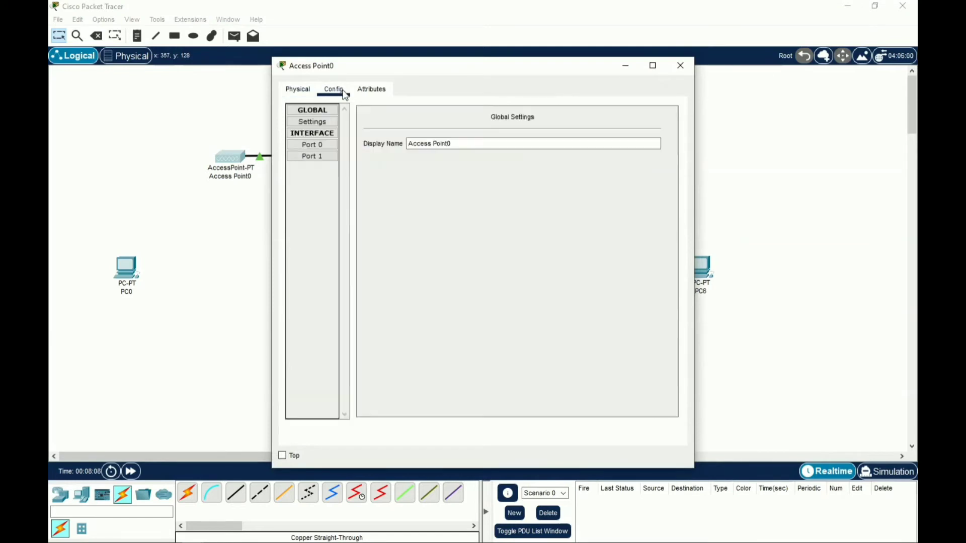
left_click(322, 156)
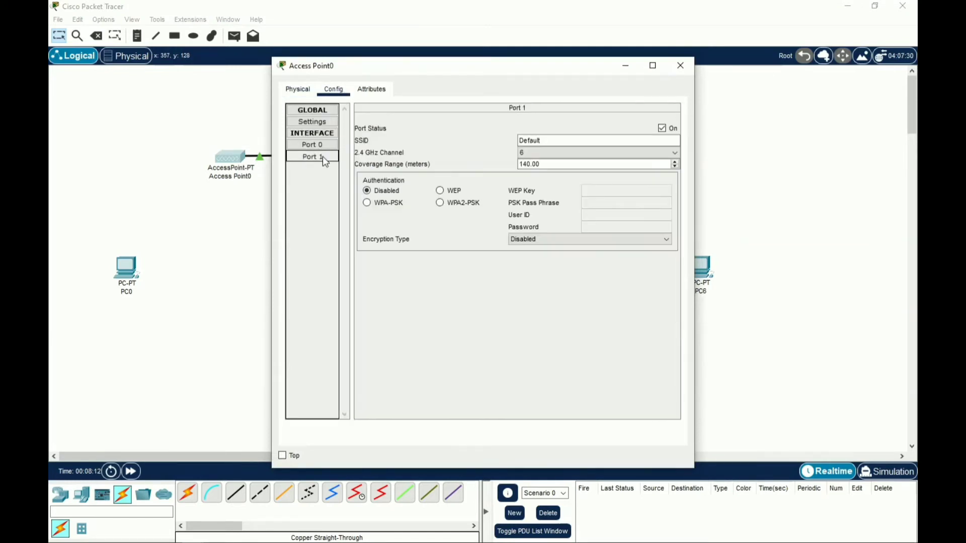
left_click(561, 140)
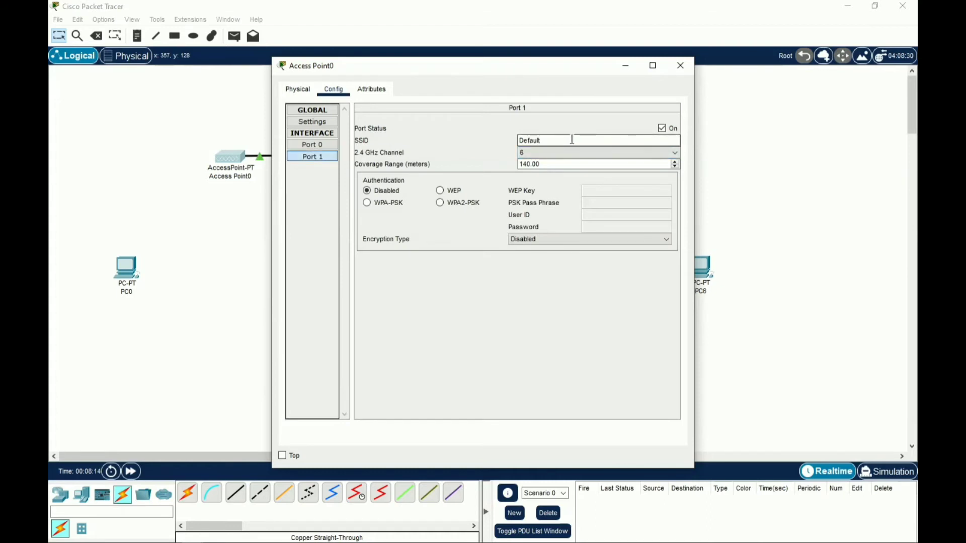
key("BackSpace")
key("BackSpace")
key("BackSpace")
key("BackSpace")
key("BackSpace")
key("BackSpace")
key("BackSpace")
type("HEB")
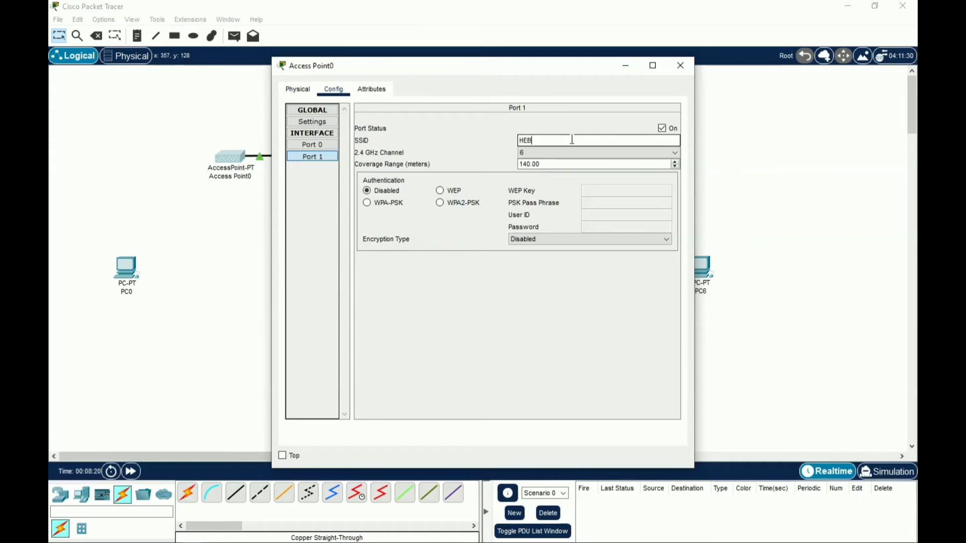
type("AT")
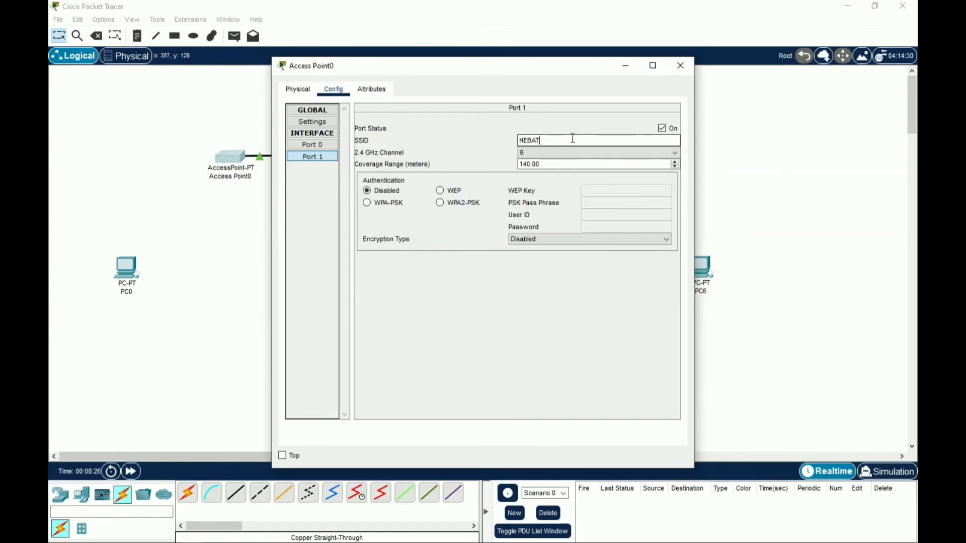
left_click(440, 203)
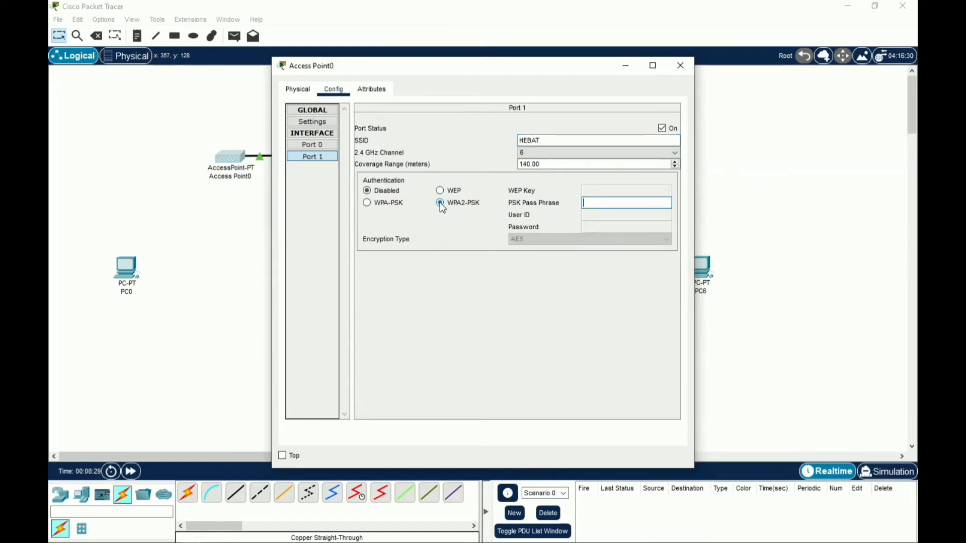
type("12345678")
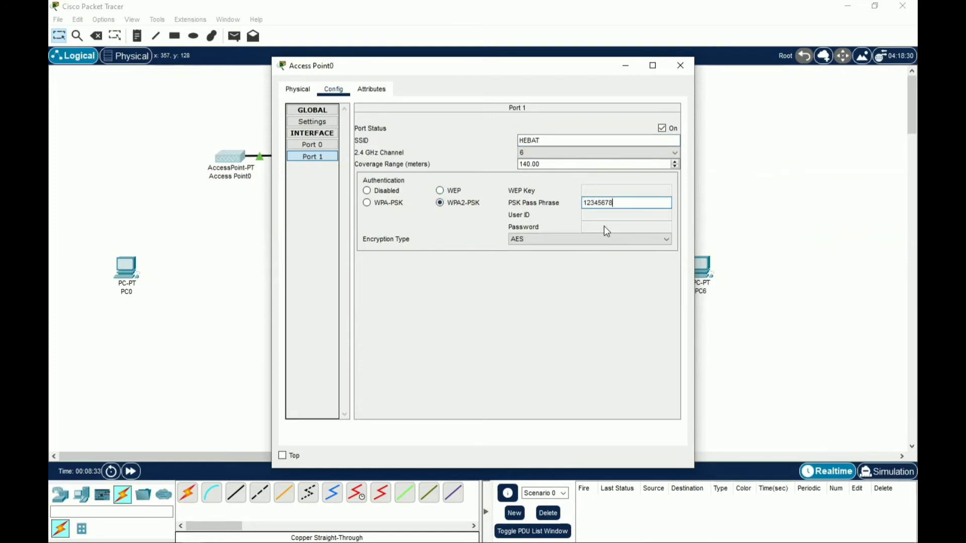
left_click(686, 70)
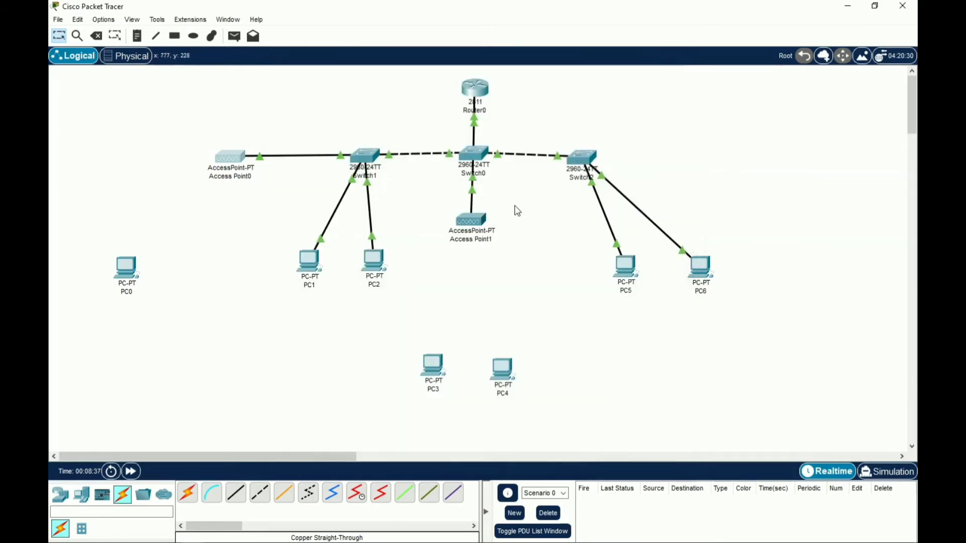
Set Access Point1's Port 1 SSID to BISA with WPA2-PSK and a pass phrase, then close it
left_click(471, 219)
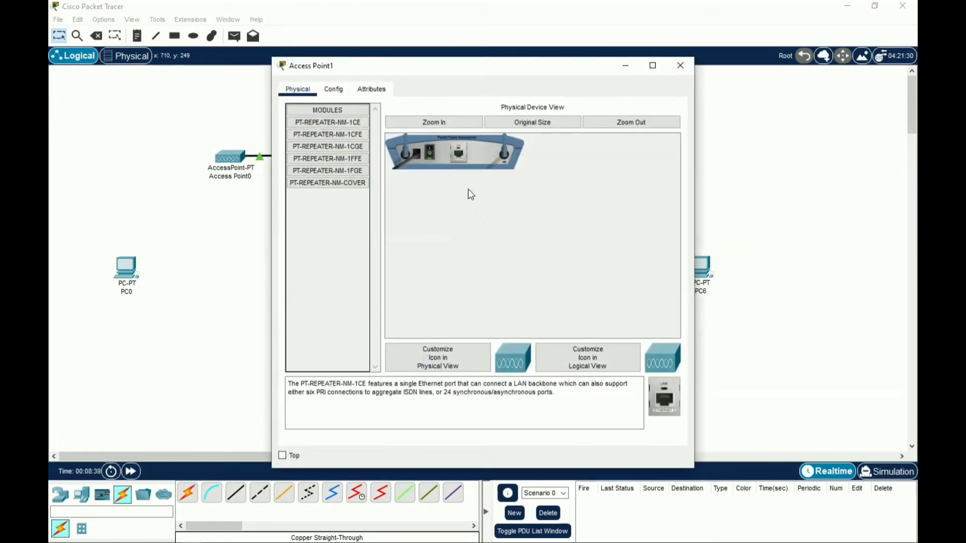
left_click(325, 87)
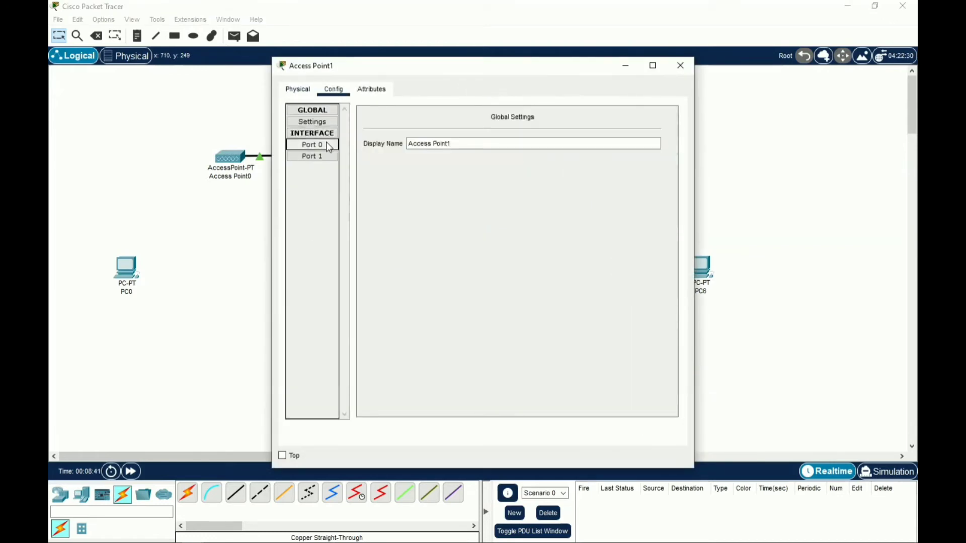
left_click(327, 156)
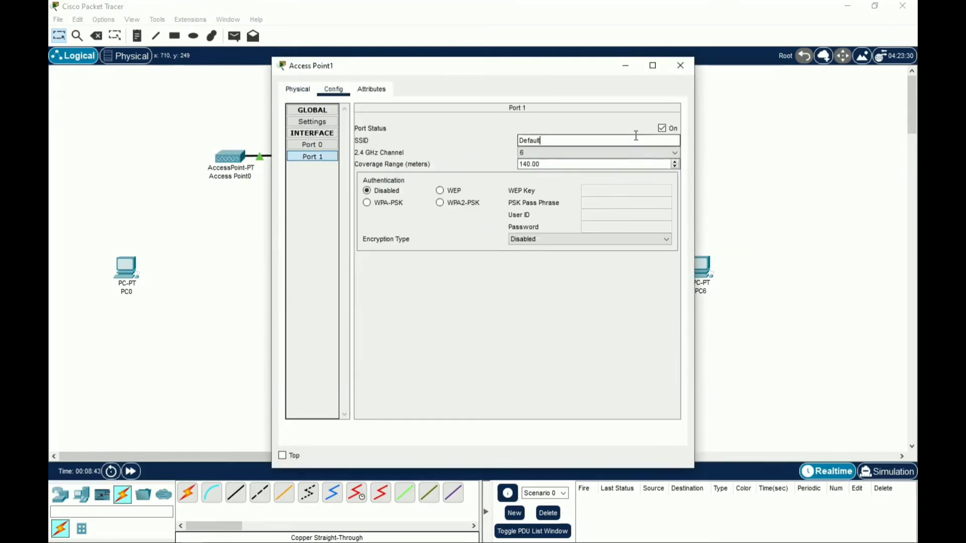
key("BackSpace")
key("BackSpace")
key("BackSpace")
key("BackSpace")
key("BackSpace")
key("BackSpace")
key("BackSpace")
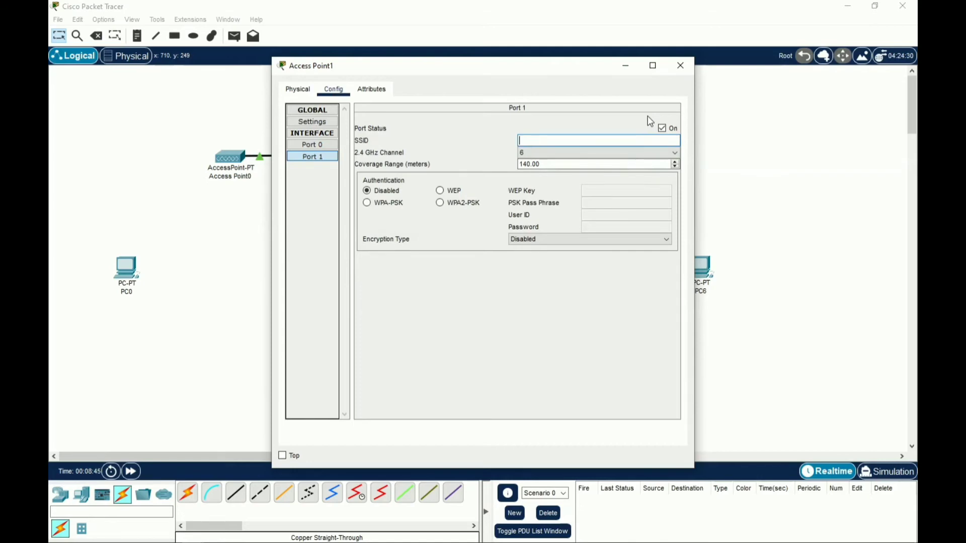
type("BISA")
left_click(454, 203)
type("1")
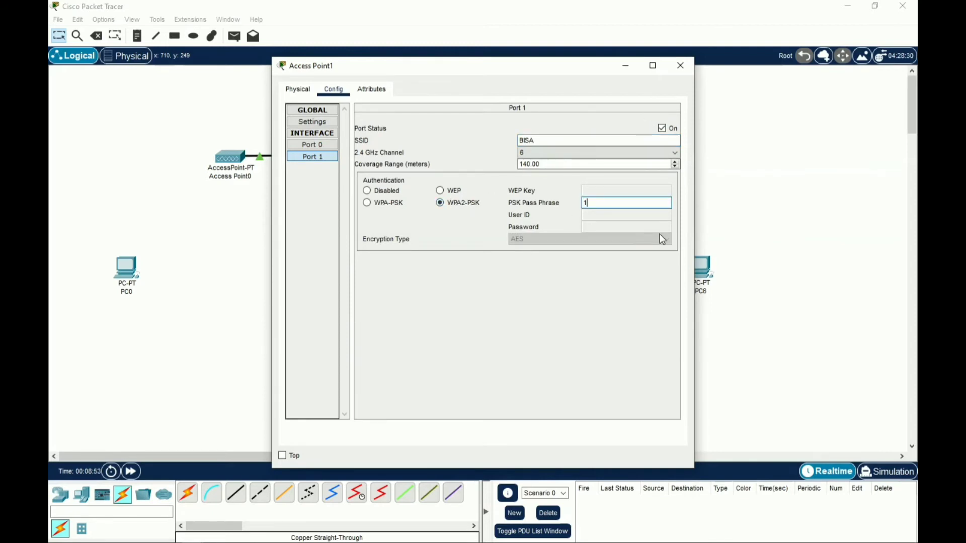
type("2345678")
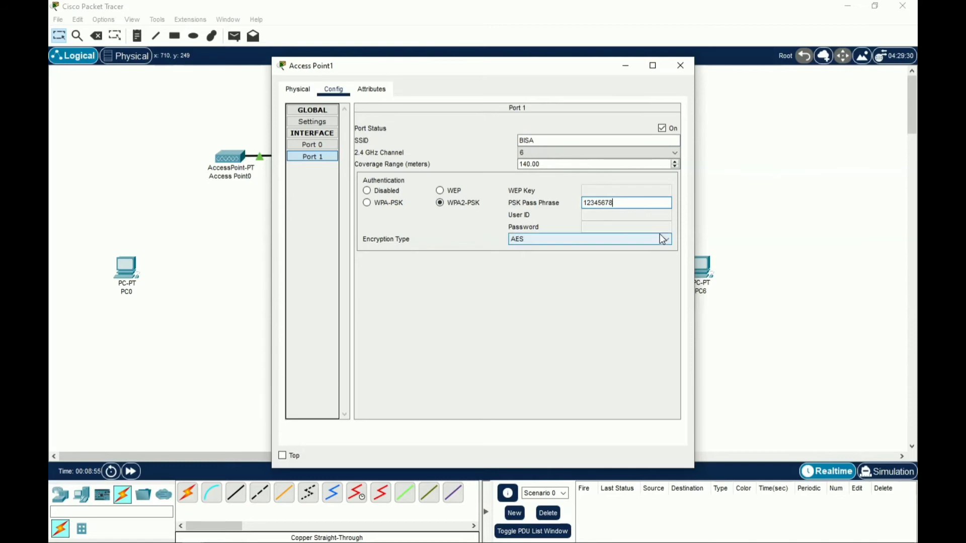
left_click(679, 66)
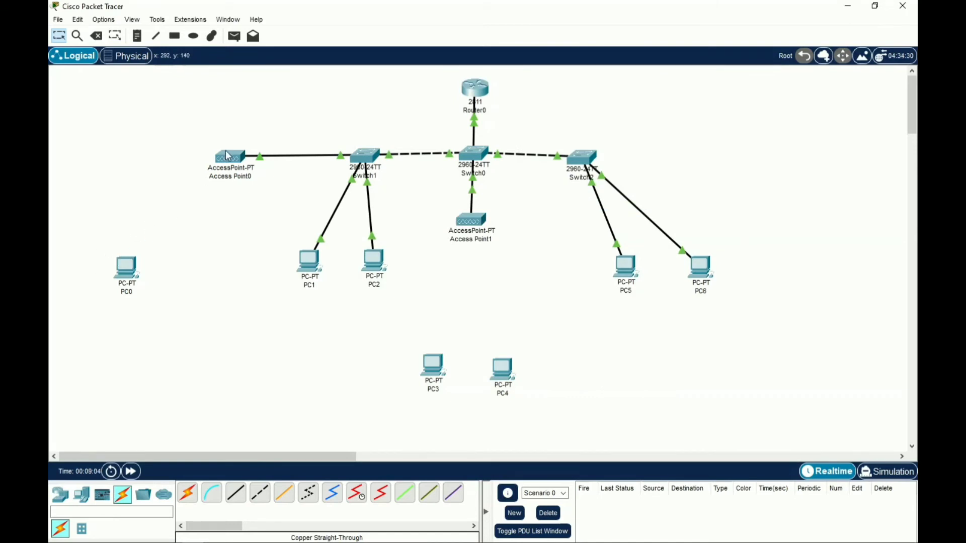
mouse_move(228, 157)
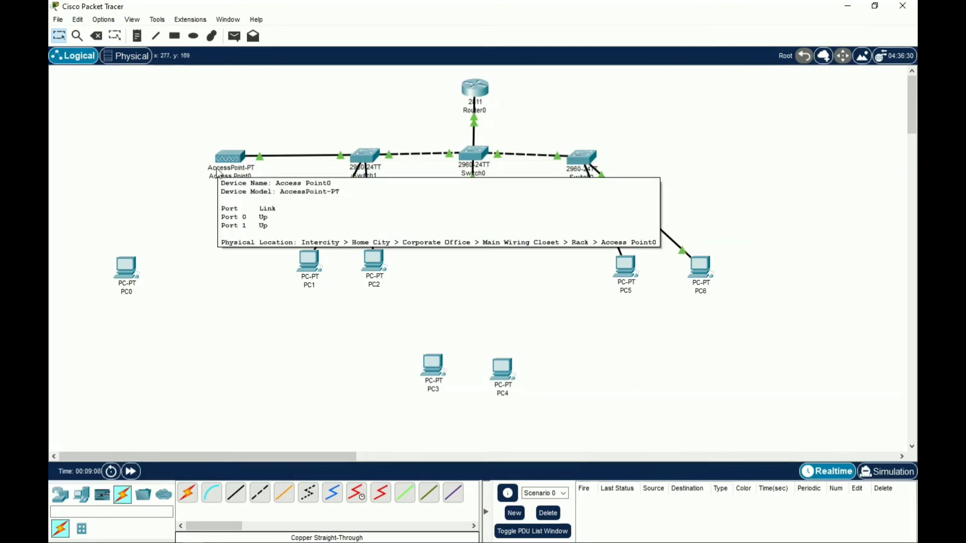
Replace PC0's wired network module with a WMP300N wireless module and power PC0 back on
left_click(127, 275)
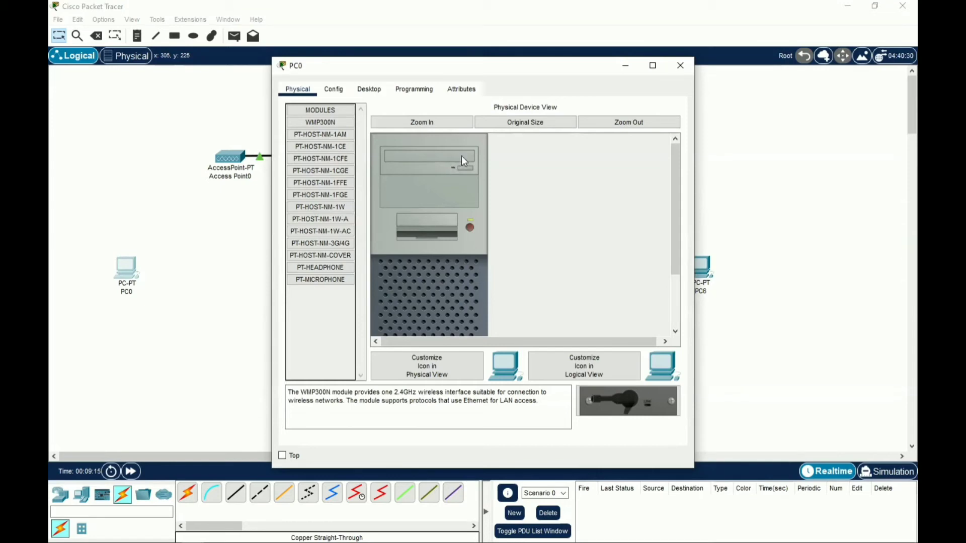
scroll(462, 160, "down", 3)
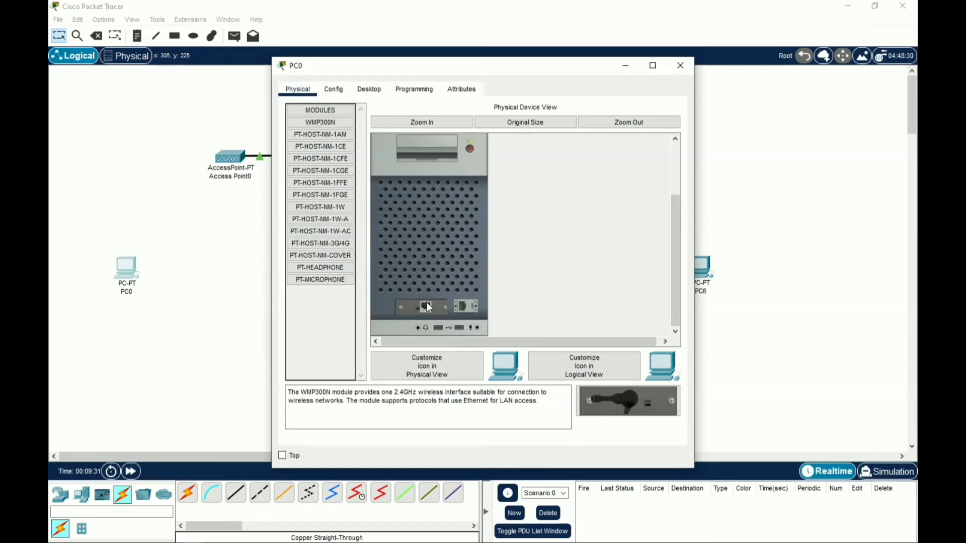
left_click_drag(426, 303, 343, 300)
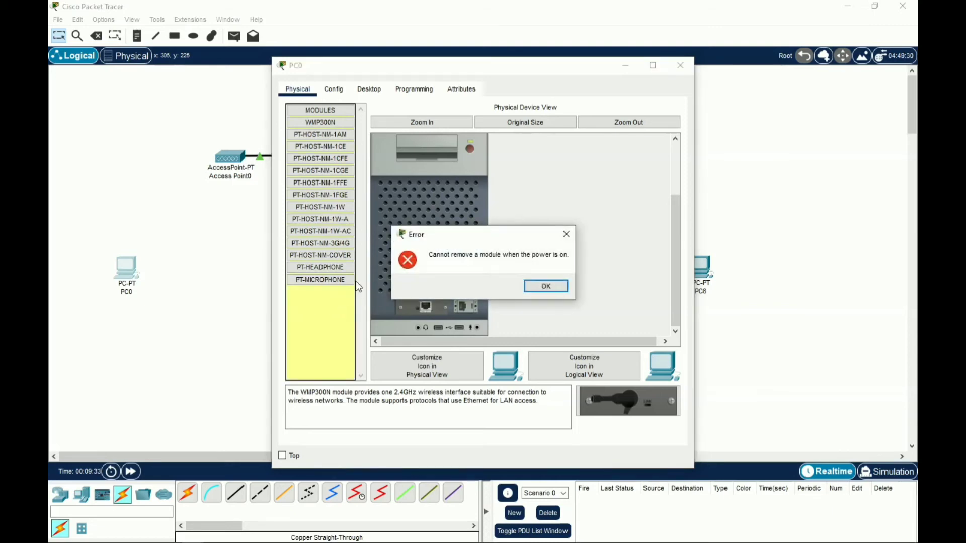
left_click(546, 286)
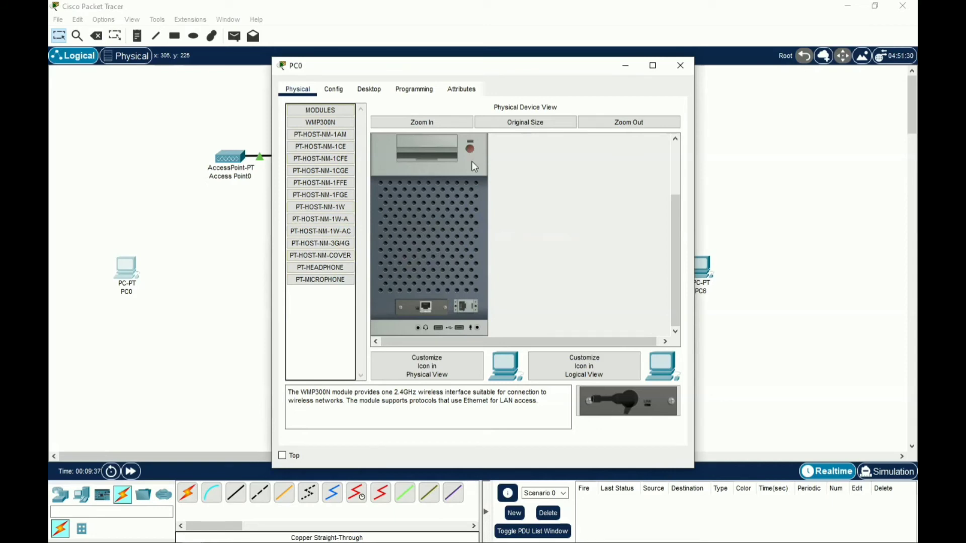
left_click_drag(413, 304, 327, 302)
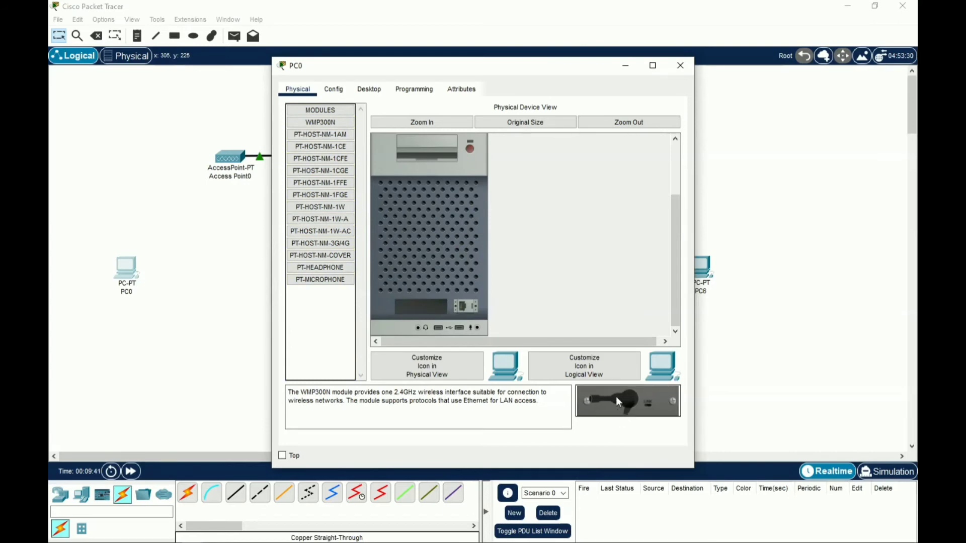
left_click_drag(619, 402, 410, 303)
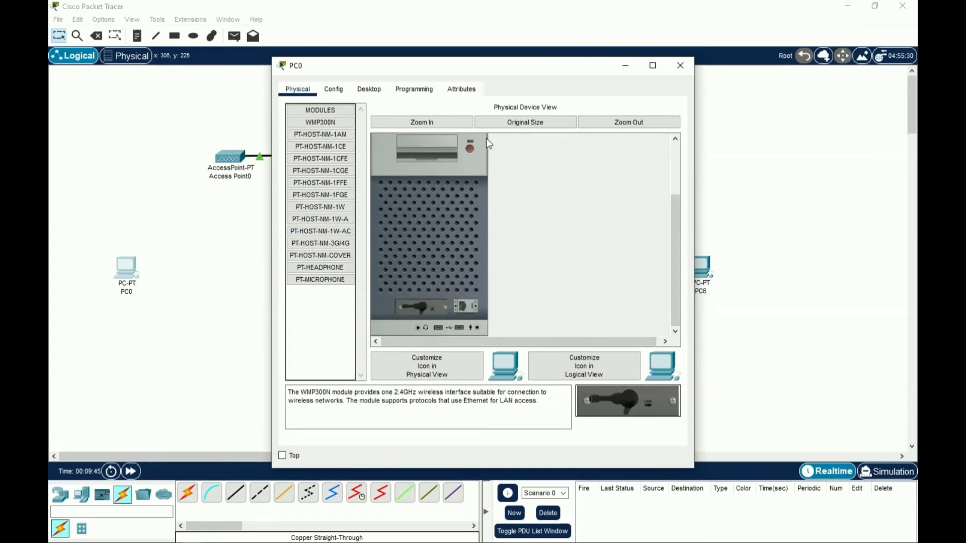
left_click(469, 147)
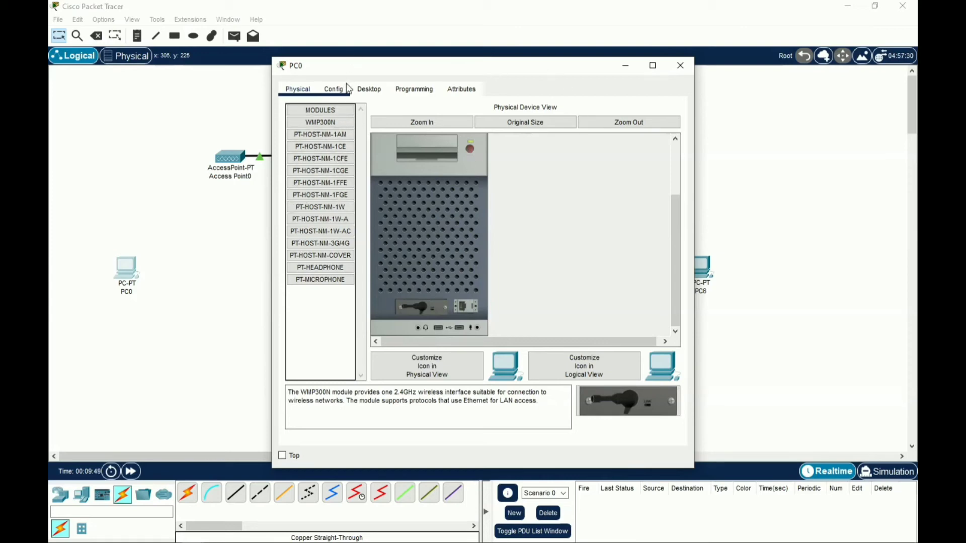
In PC0's PC Wireless utility, rescan networks and join HEBAT using its WPA2-Personal pre-shared key
left_click(364, 91)
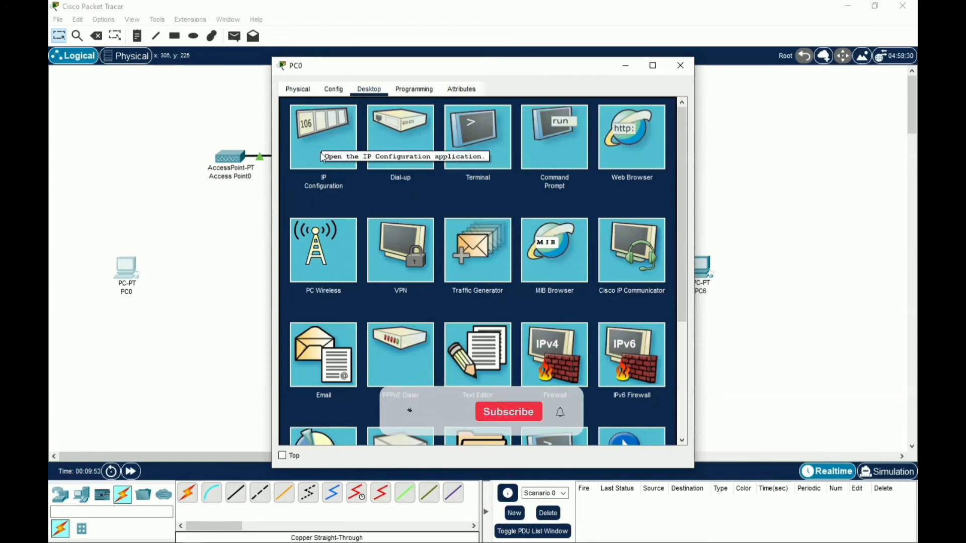
left_click(320, 242)
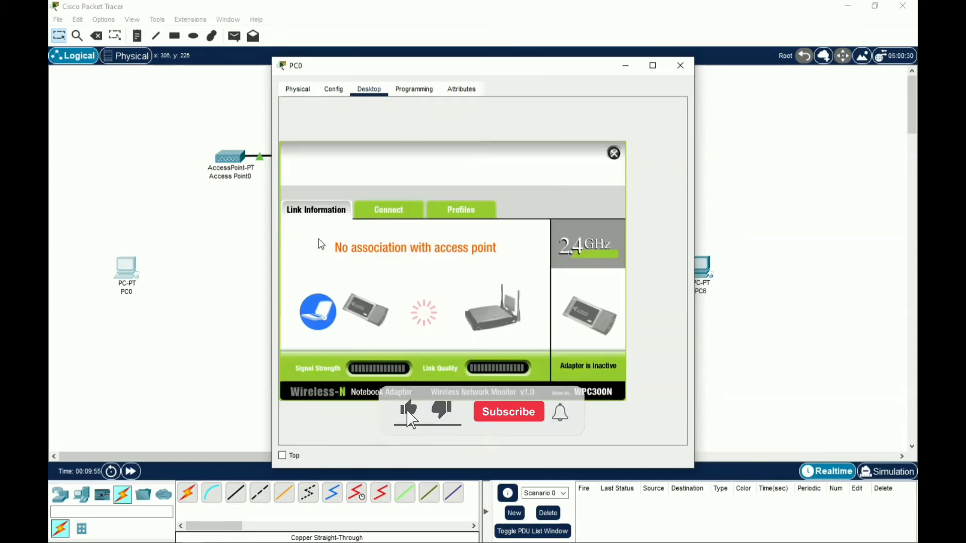
left_click(390, 216)
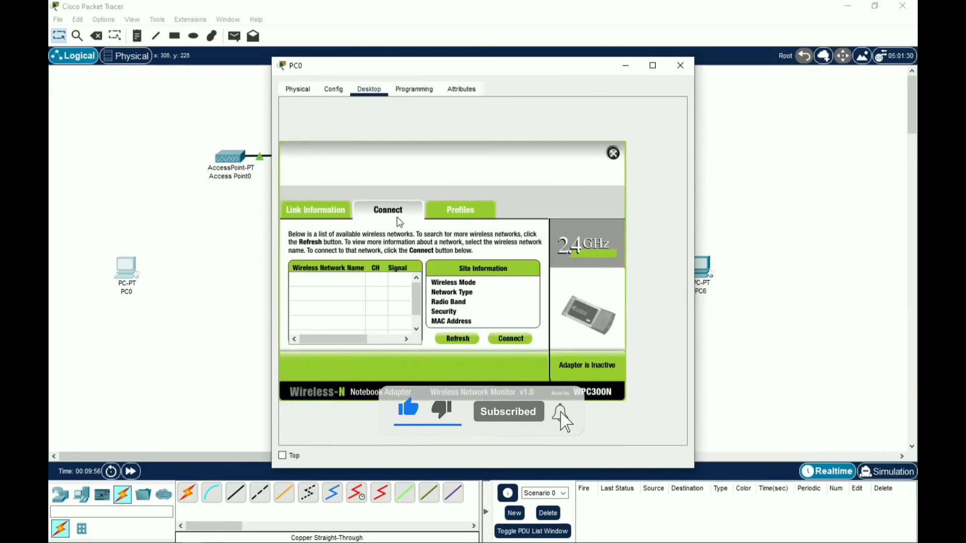
left_click(457, 337)
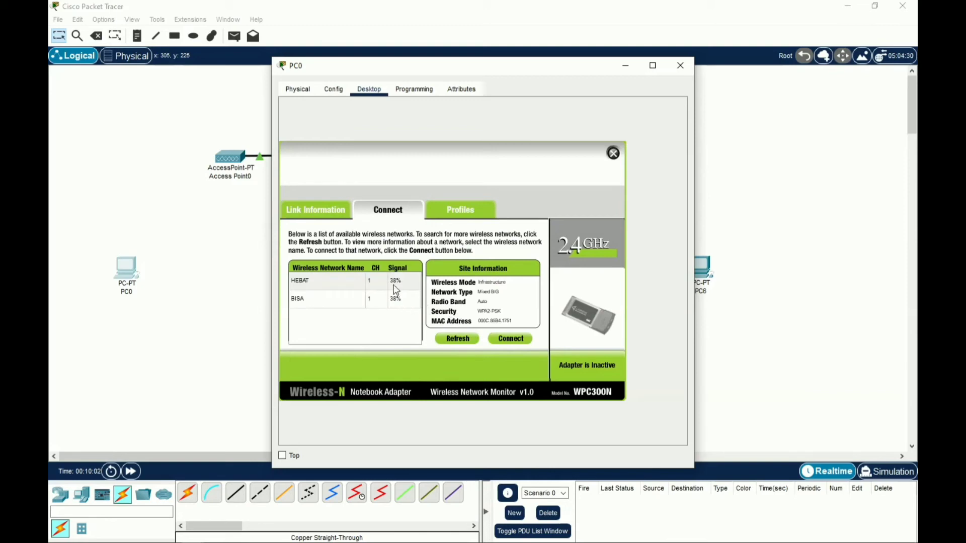
left_click(396, 291)
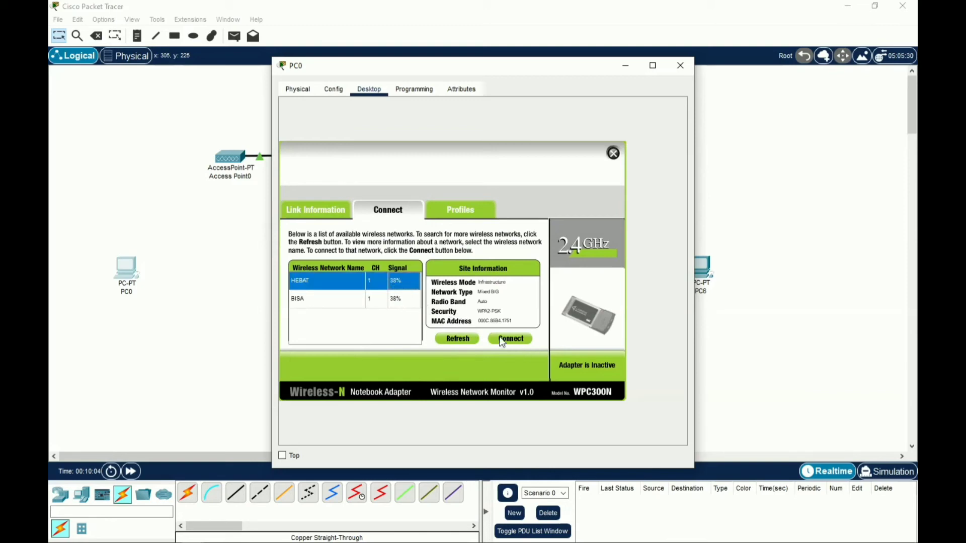
left_click(502, 339)
left_click(371, 287)
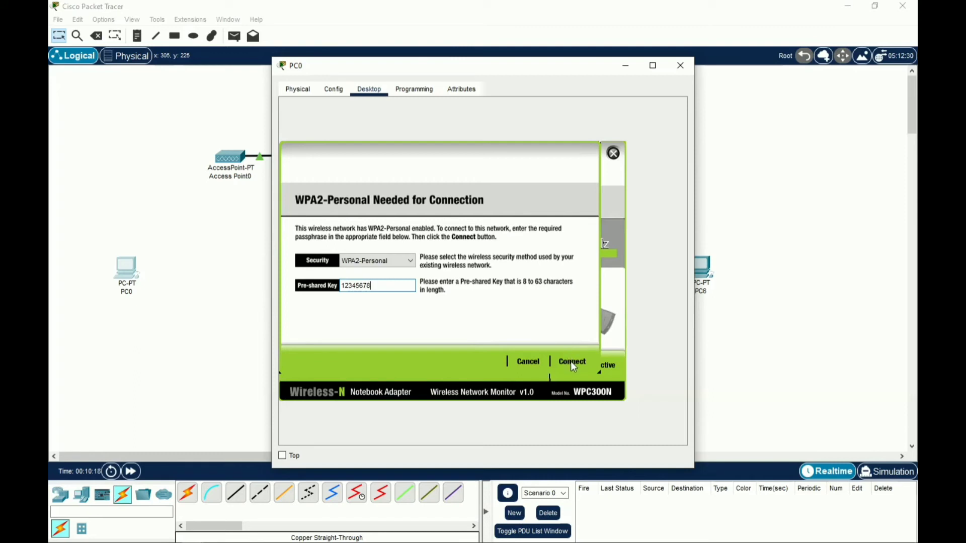
left_click(571, 362)
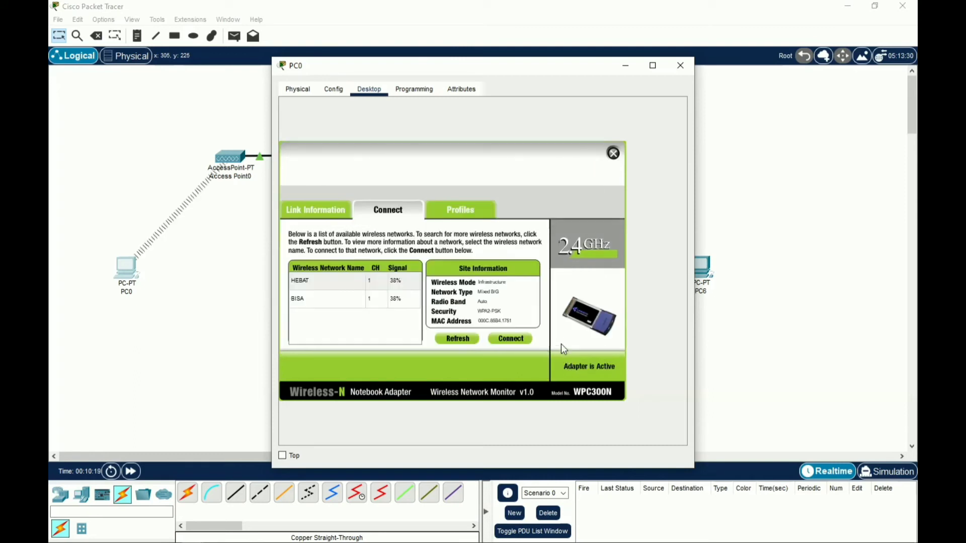
Swap PC3's wired network module for a WMP300N wireless module and power PC3 back on
left_click(688, 67)
left_click(433, 375)
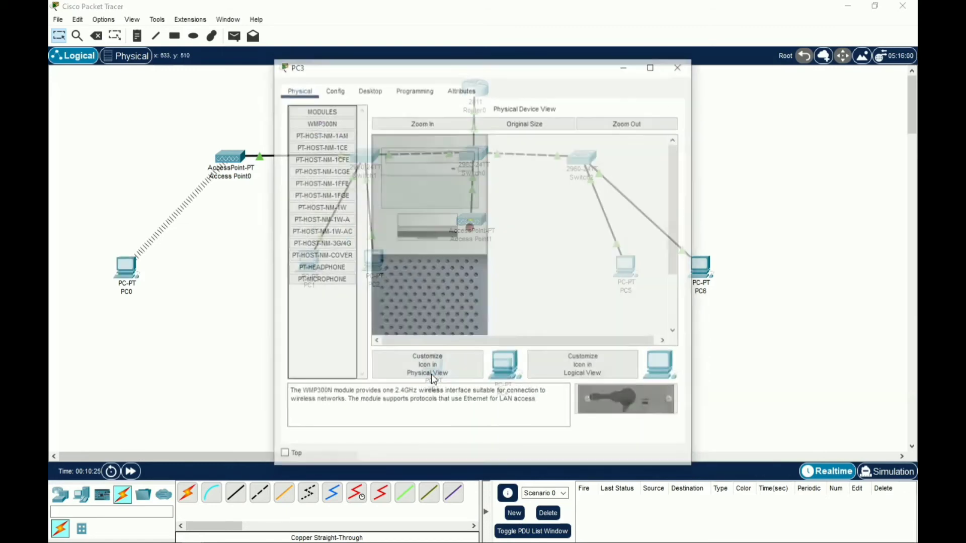
scroll(446, 302, "down", 3)
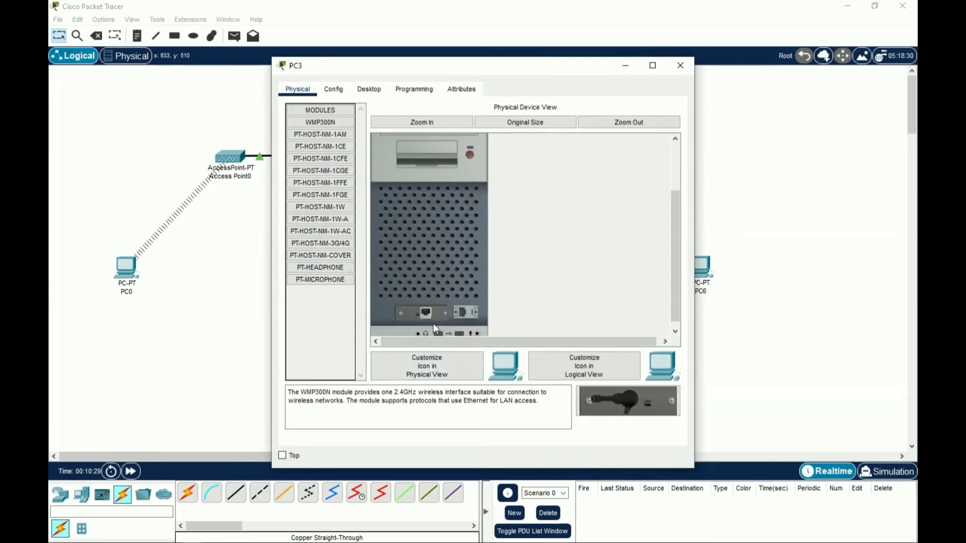
left_click_drag(425, 313, 322, 322)
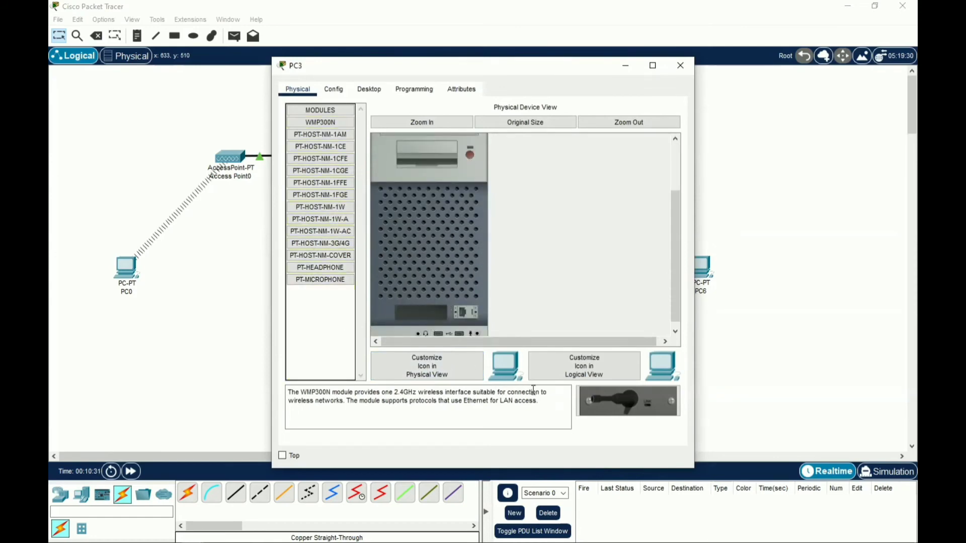
left_click_drag(593, 407, 422, 313)
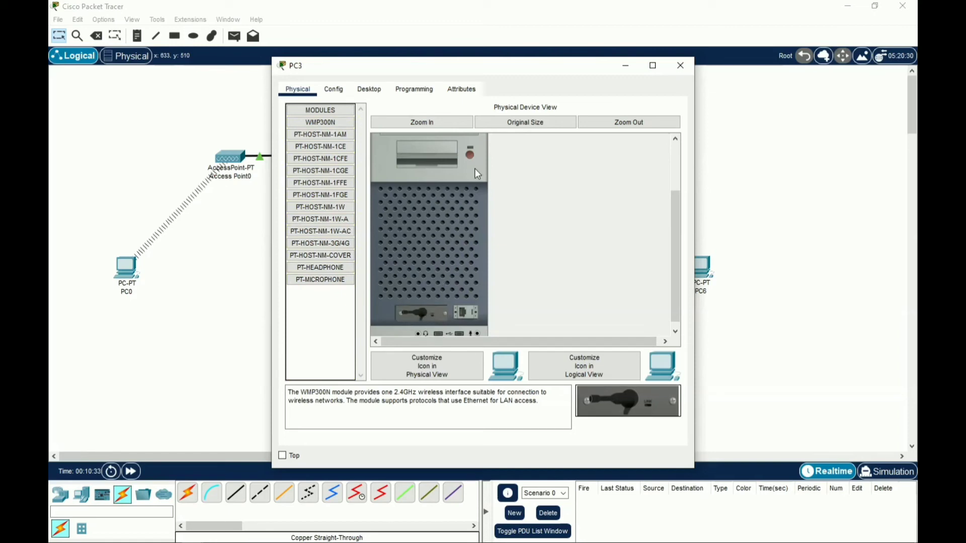
left_click(471, 155)
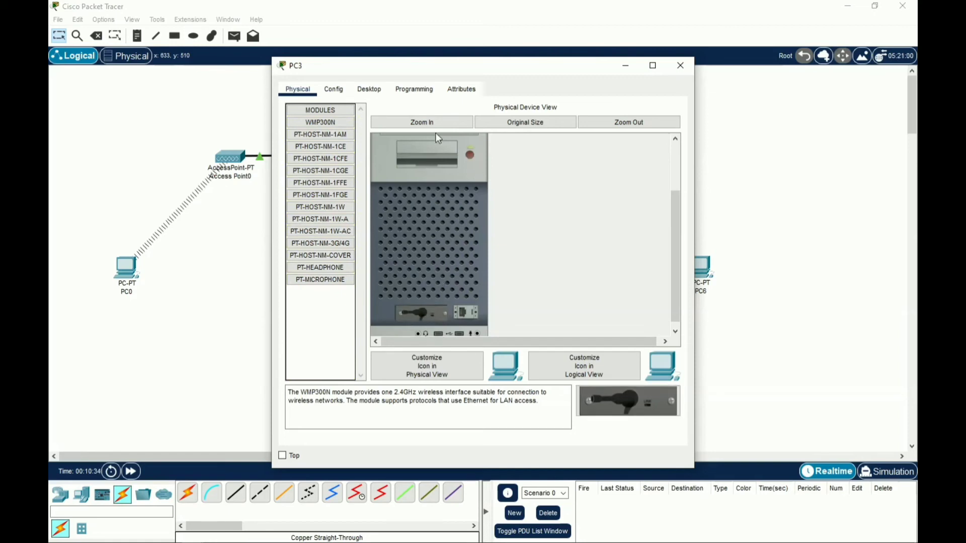
Join PC3 to the BISA network with its pre-shared key via PC Wireless, then close PC3
left_click(365, 93)
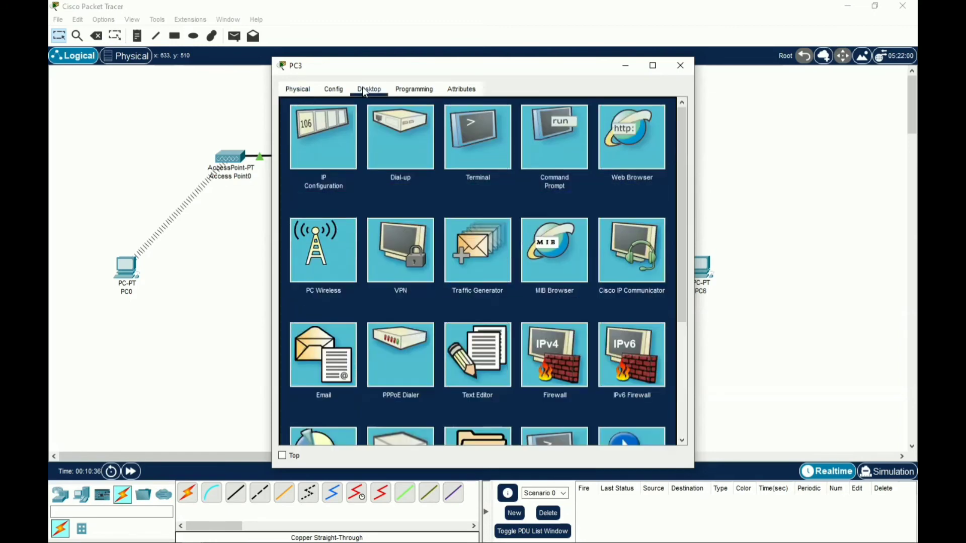
left_click(313, 264)
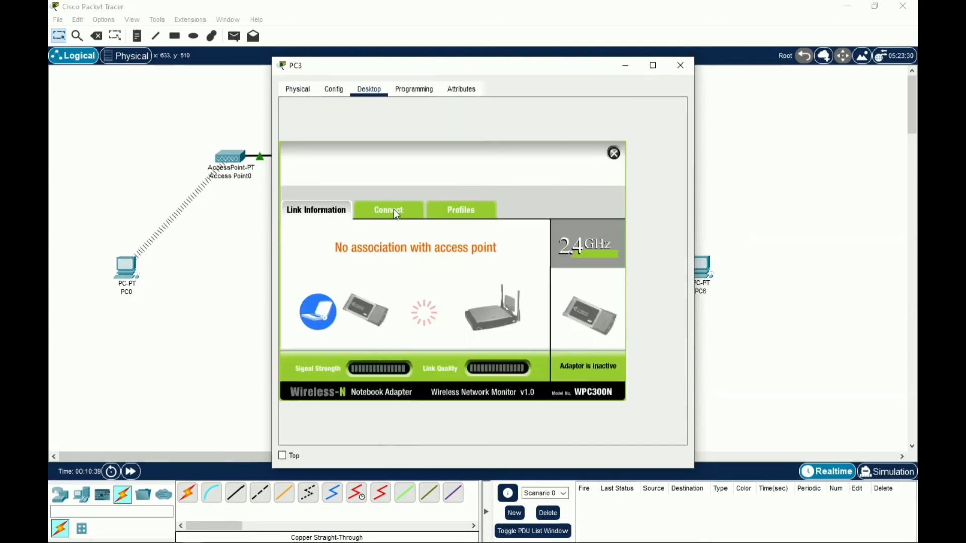
left_click(393, 210)
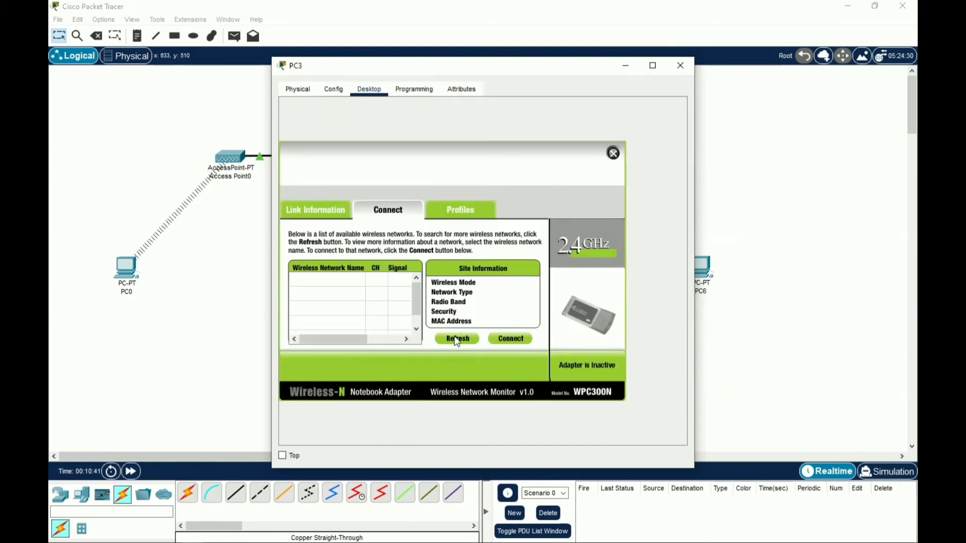
left_click(448, 341)
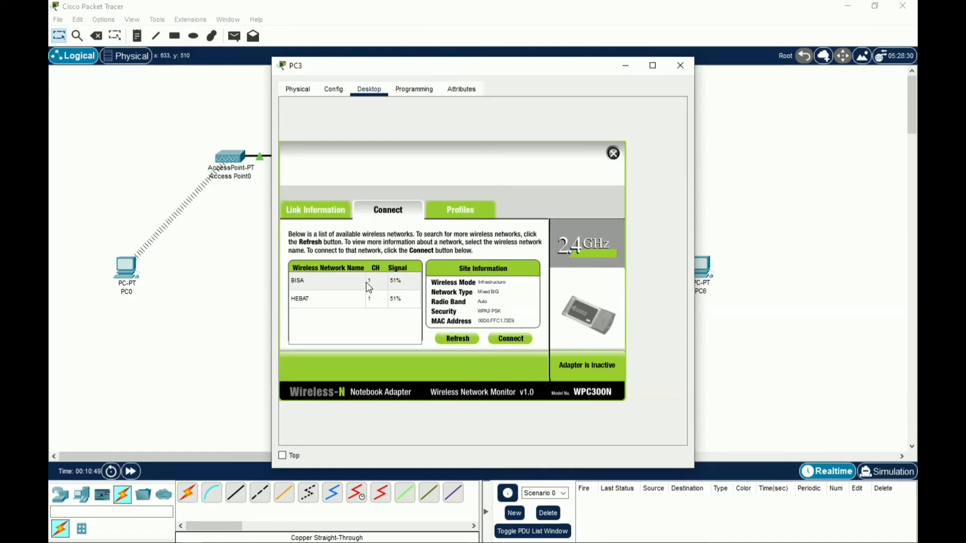
left_click(369, 286)
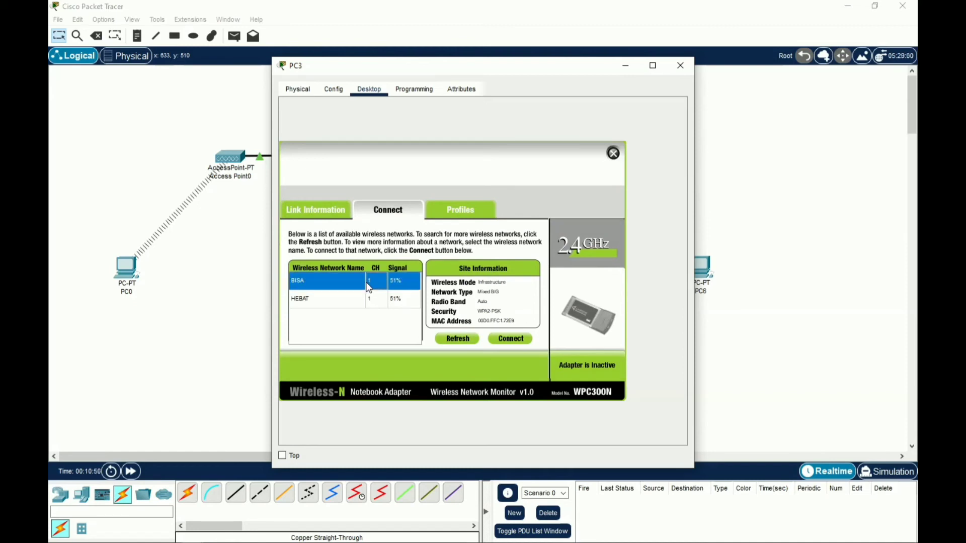
left_click(509, 340)
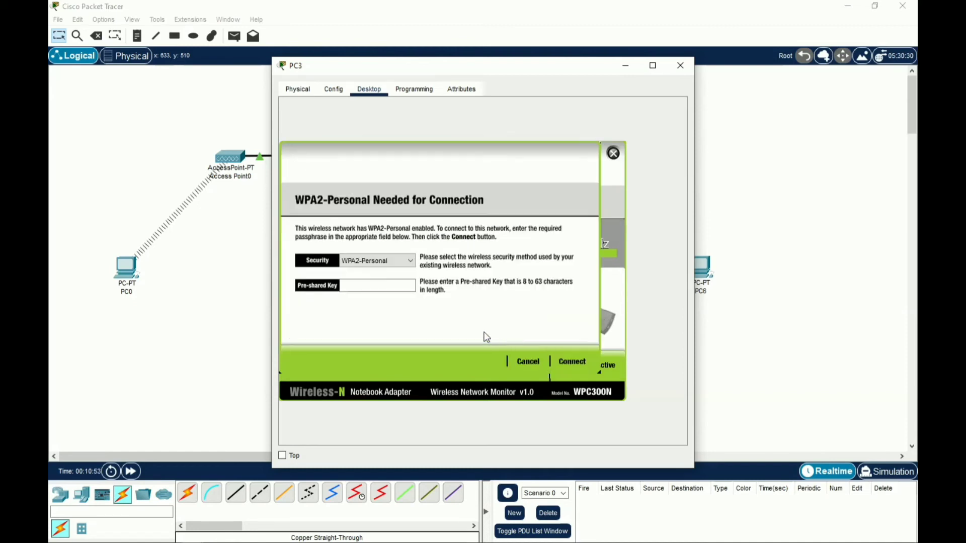
left_click(376, 285)
type("12345678")
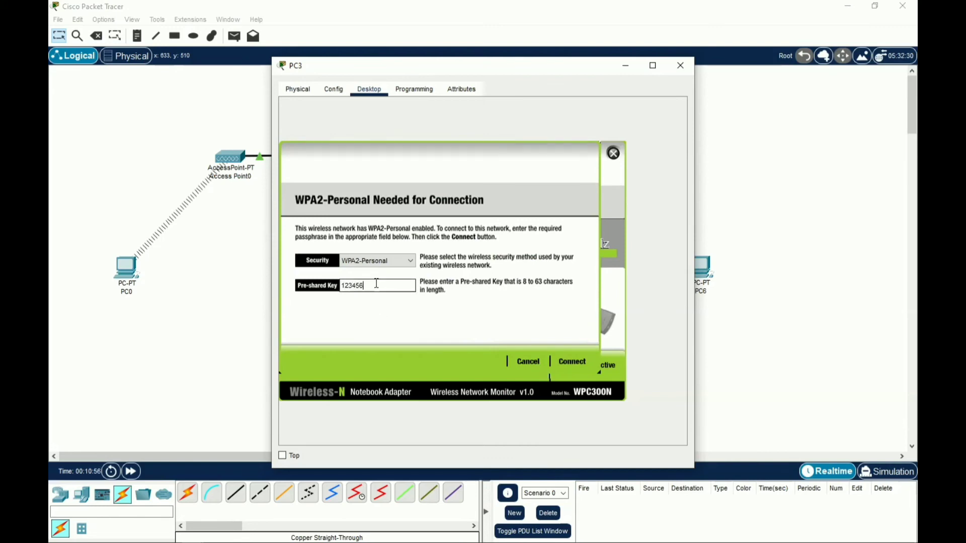
left_click(572, 361)
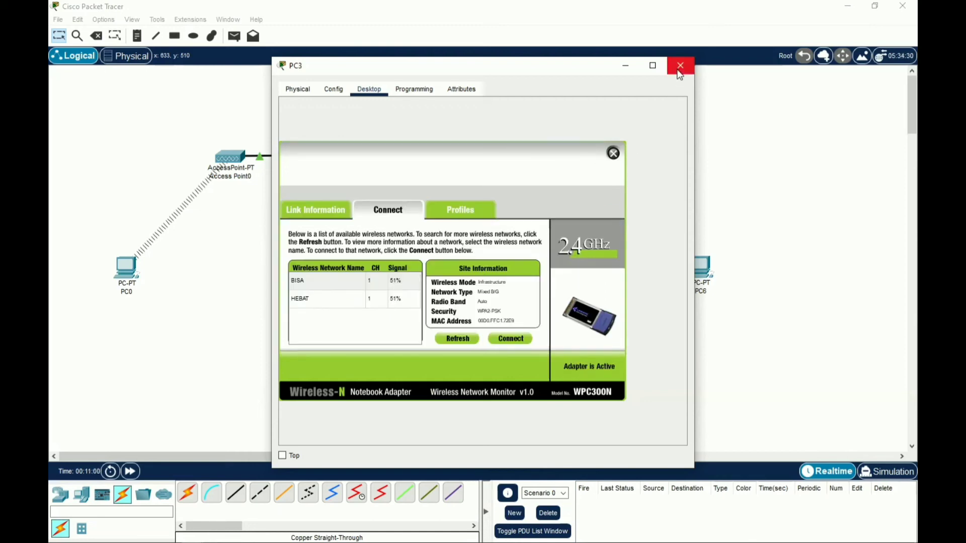
left_click(680, 65)
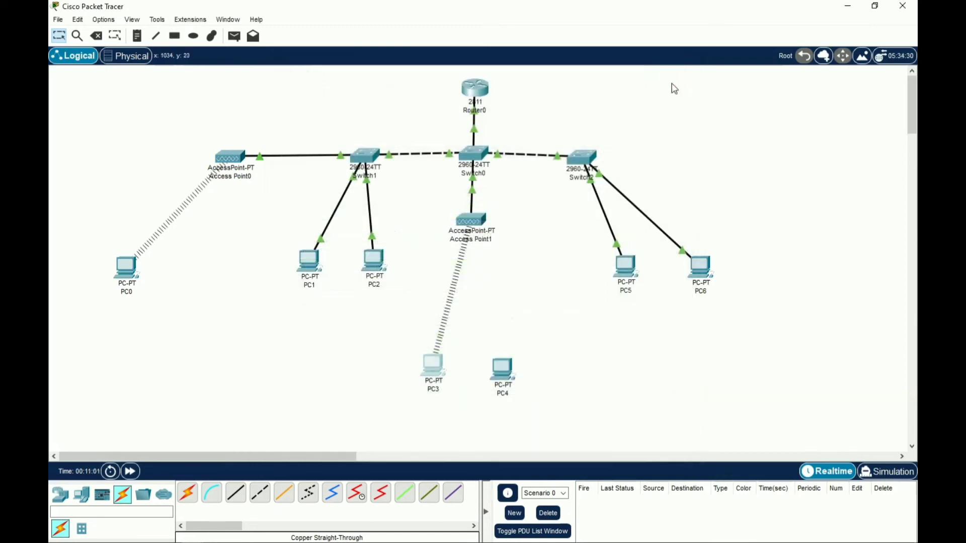
Replace PC4's wired network module with a WMP300N wireless module
double_click(495, 370)
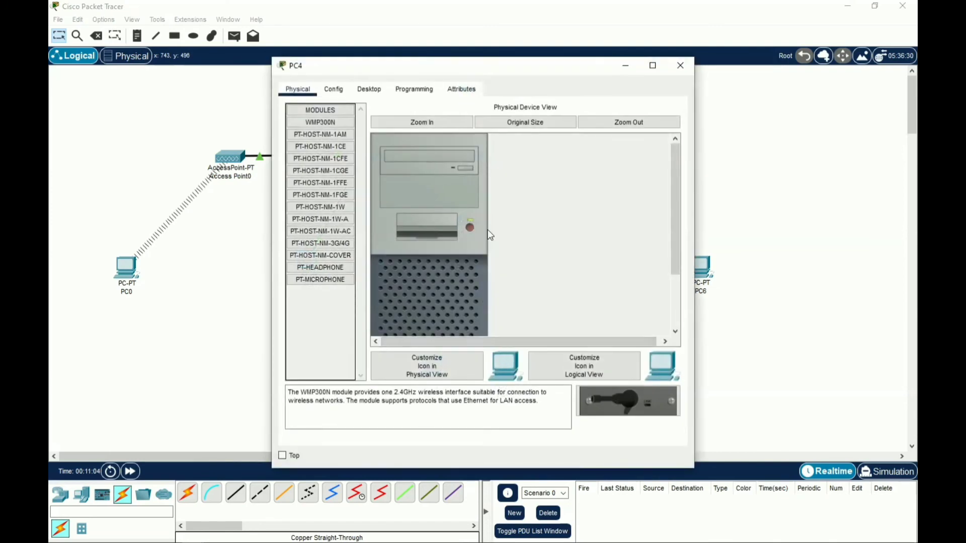
scroll(484, 237, "down", 3)
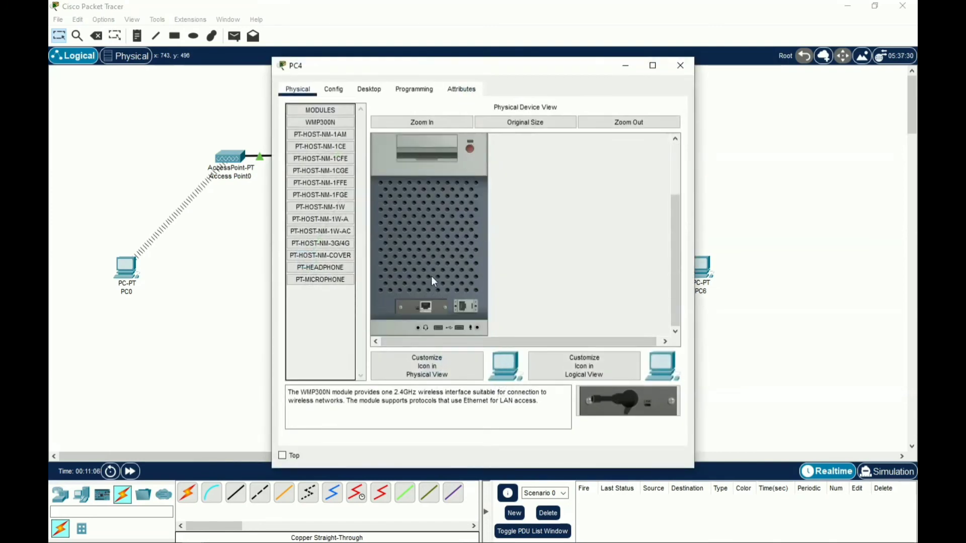
left_click_drag(426, 306, 308, 336)
left_click_drag(640, 416, 426, 307)
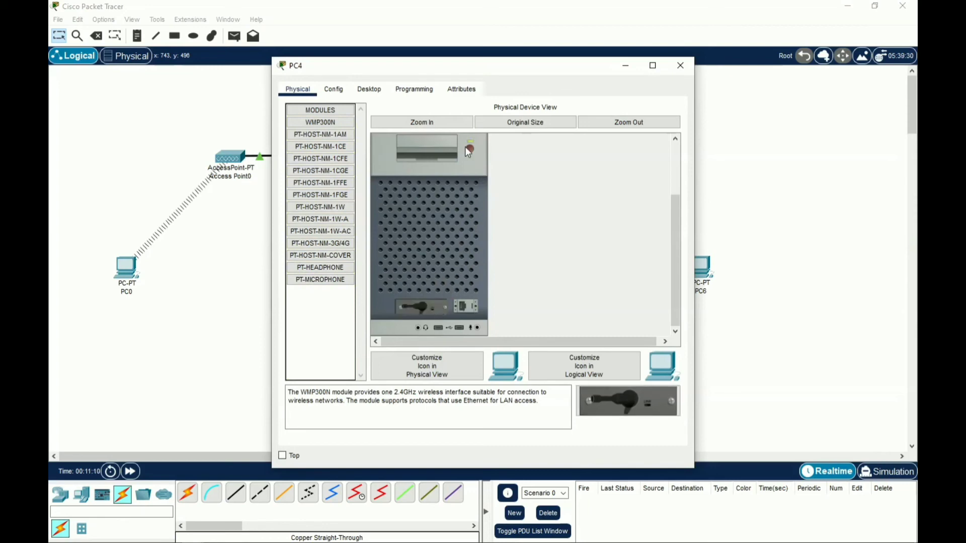
Connect PC4 to the BISA network with its pre-shared key via PC Wireless, then close PC4
left_click(335, 91)
left_click(363, 94)
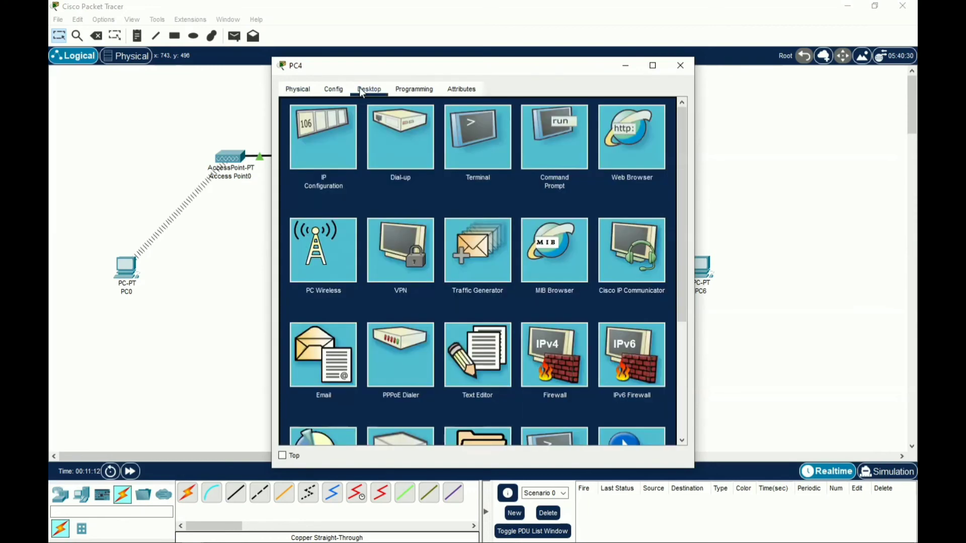
left_click(319, 250)
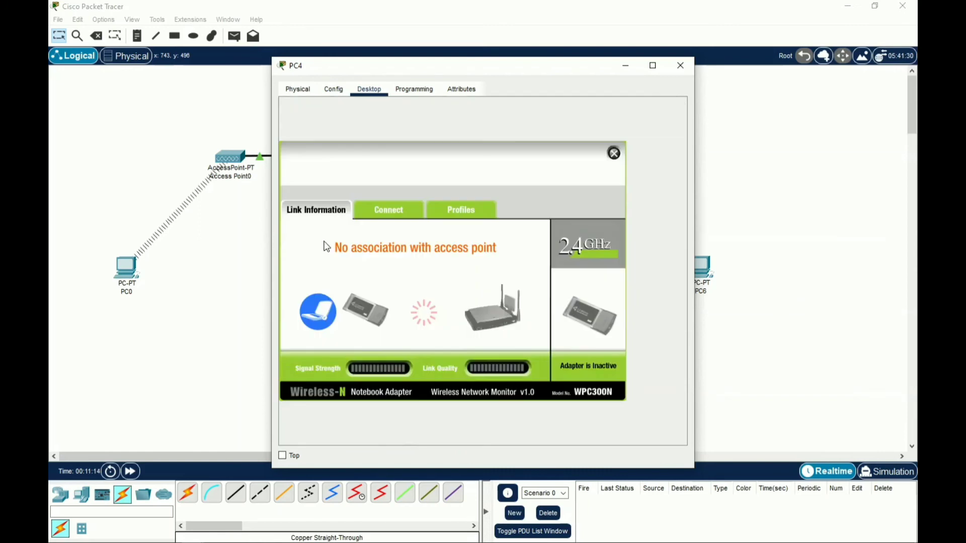
left_click(388, 211)
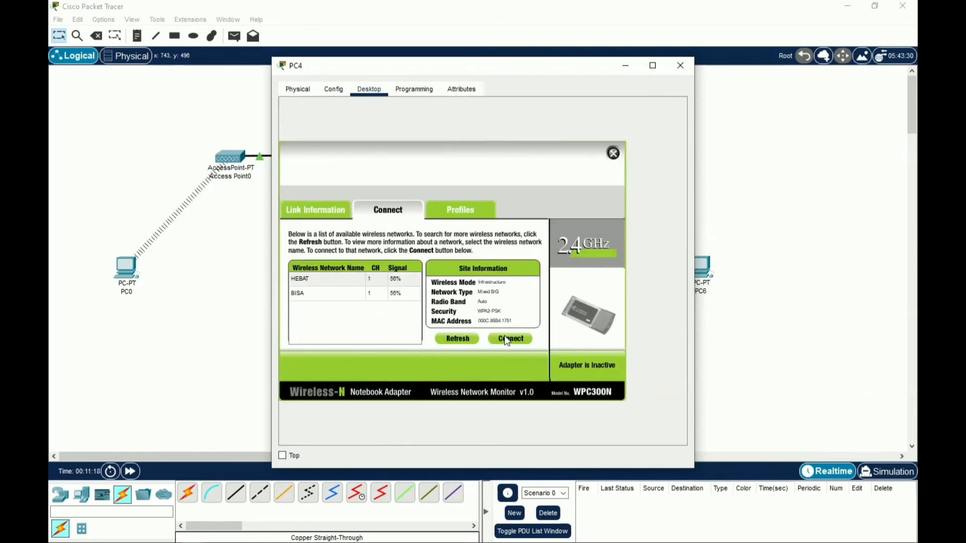
left_click(338, 293)
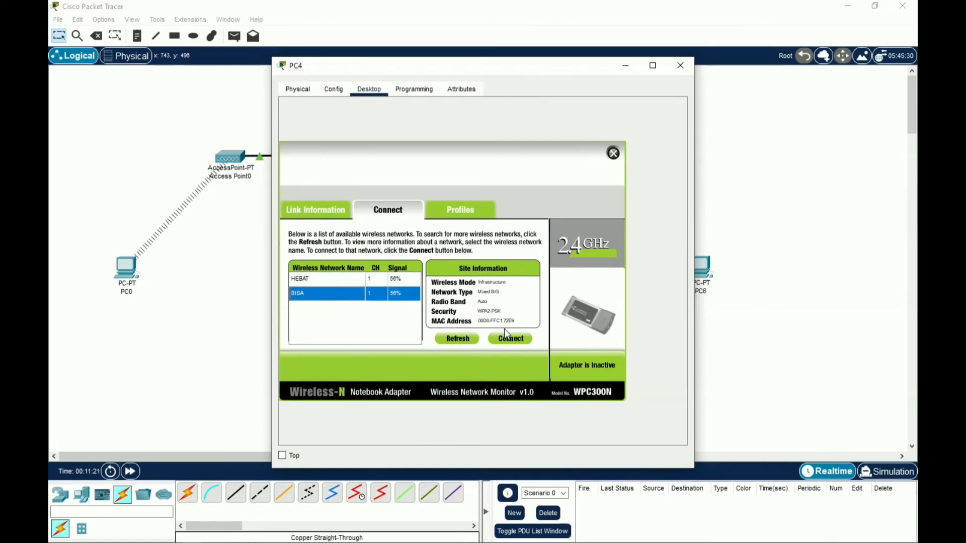
left_click(398, 298)
left_click(522, 342)
left_click(386, 290)
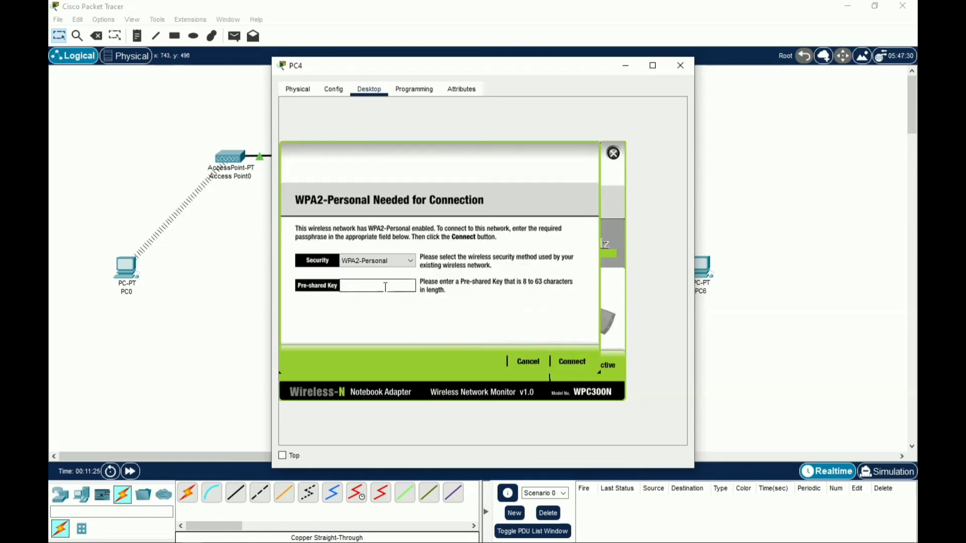
type("12345678")
left_click(572, 363)
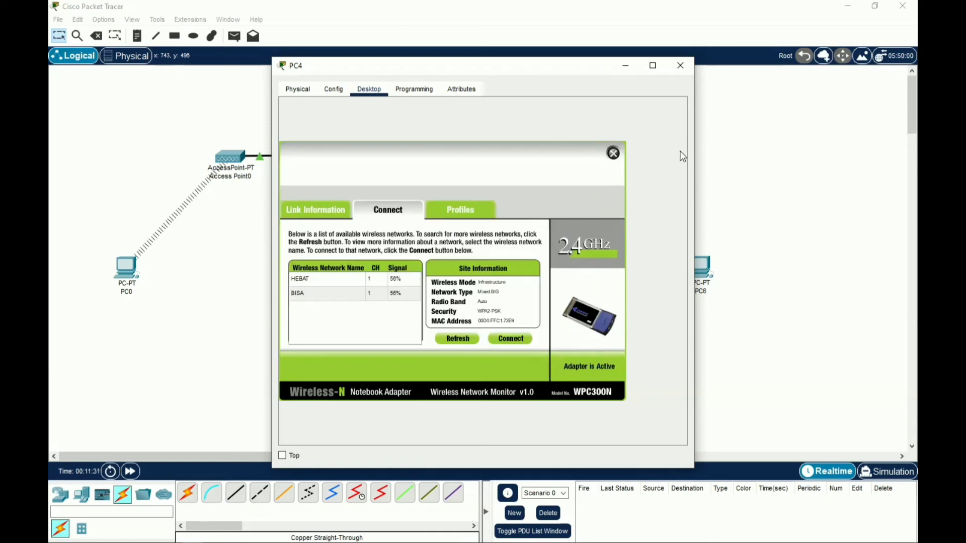
left_click(683, 66)
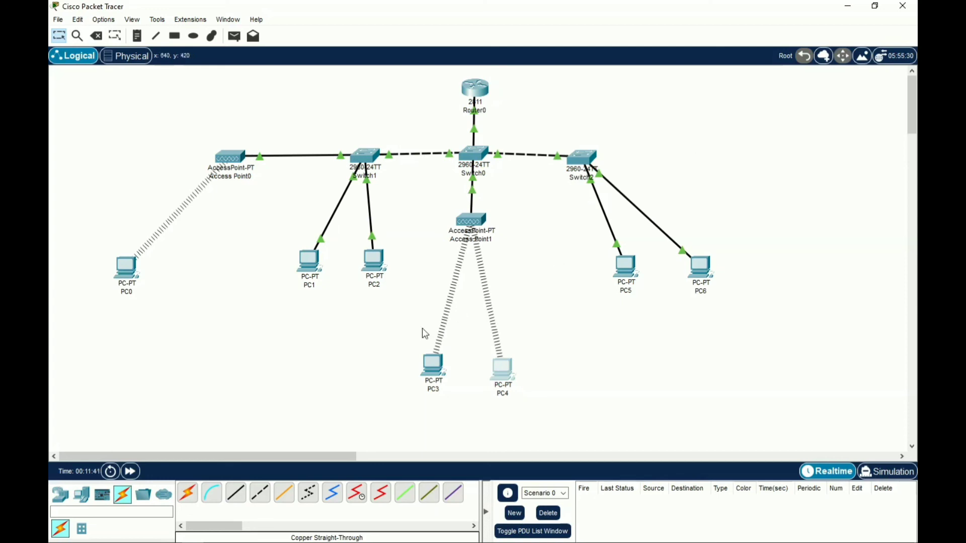
Switch PC1 and PC2 to DHCP for their IPv4 gateway and DNS settings
left_click(310, 262)
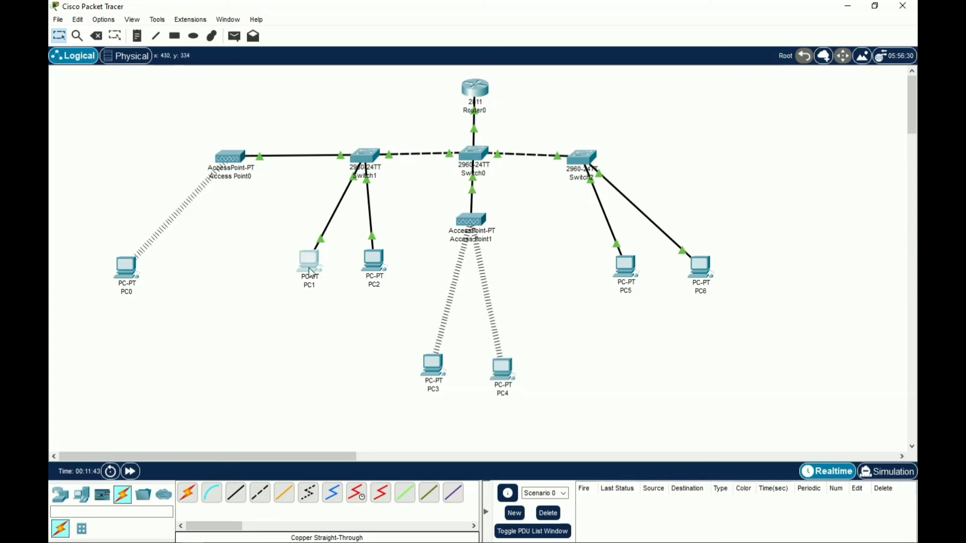
left_click(349, 92)
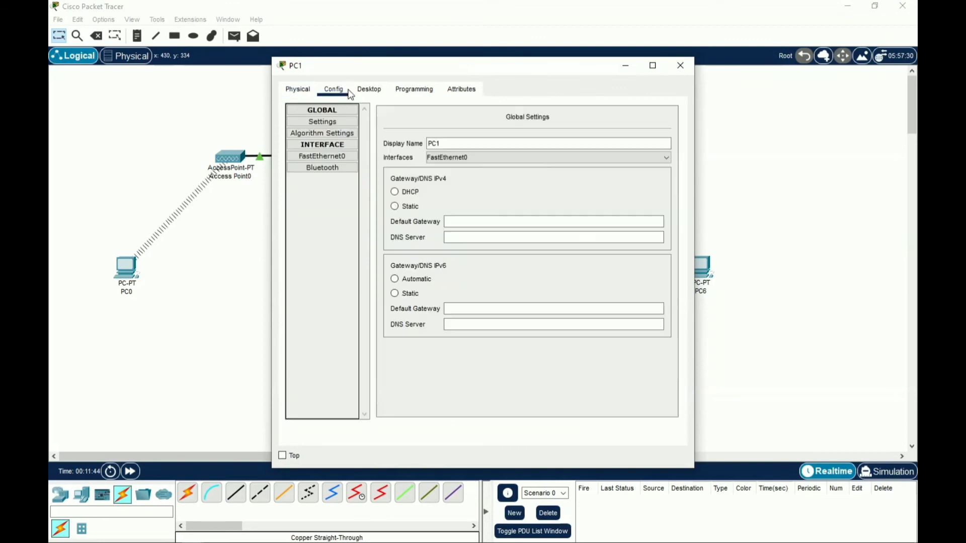
left_click(404, 194)
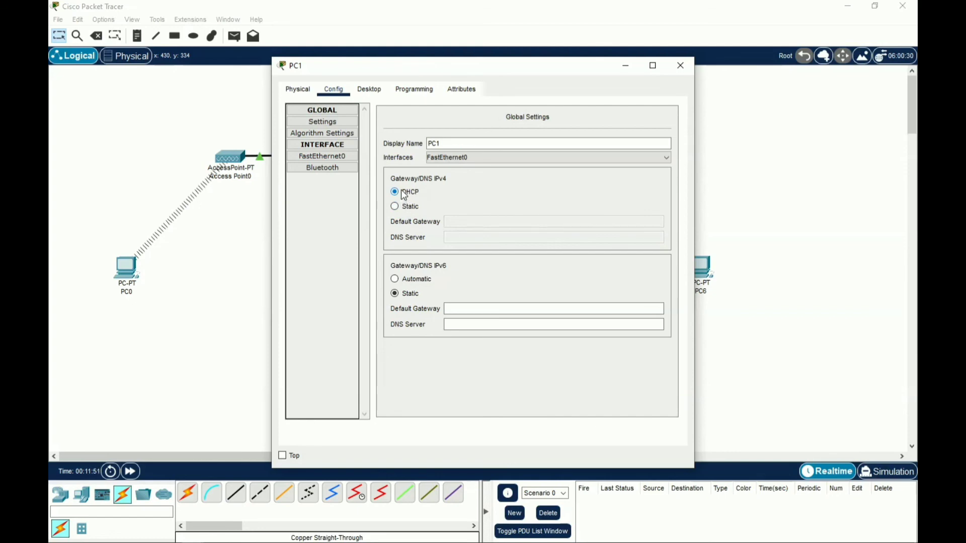
left_click(243, 241)
left_click(375, 257)
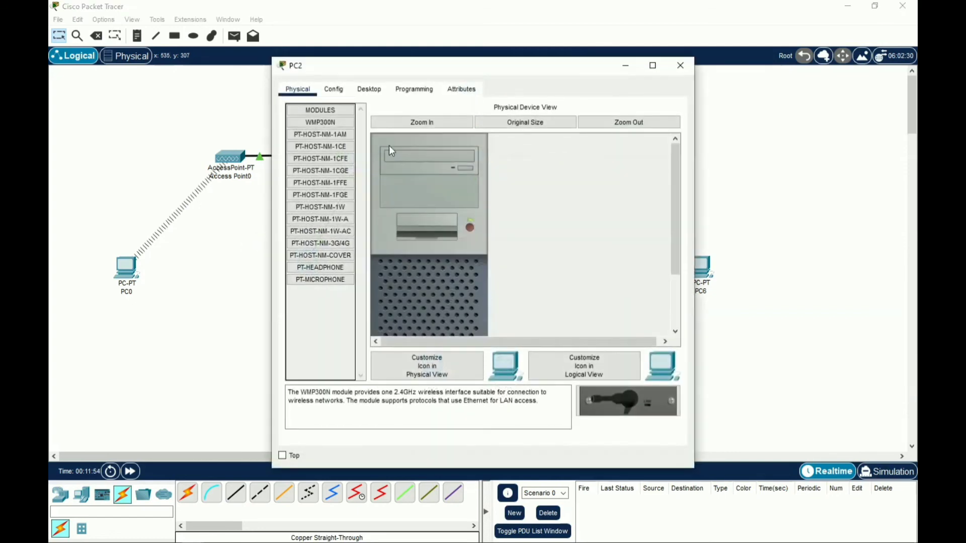
left_click(336, 91)
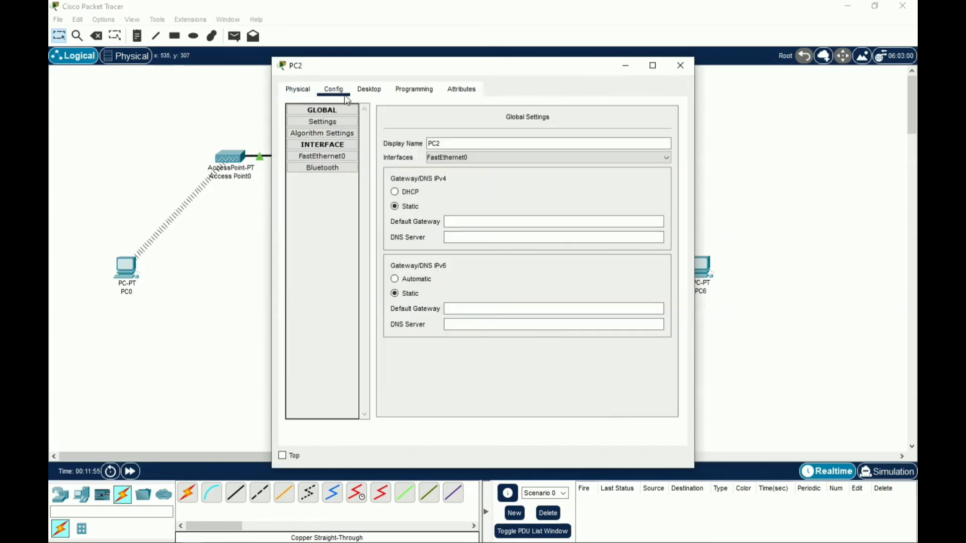
left_click(402, 194)
left_click(256, 234)
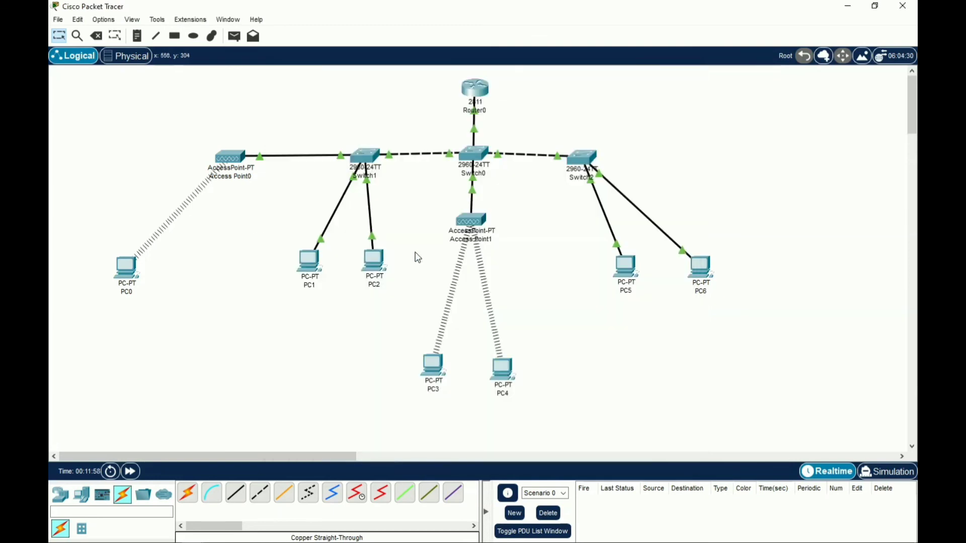
Switch PC5 and PC6 to DHCP, with PC6 receiving gateway 192.168.22.1 and DNS 8.8.8.8
left_click(612, 263)
left_click(335, 91)
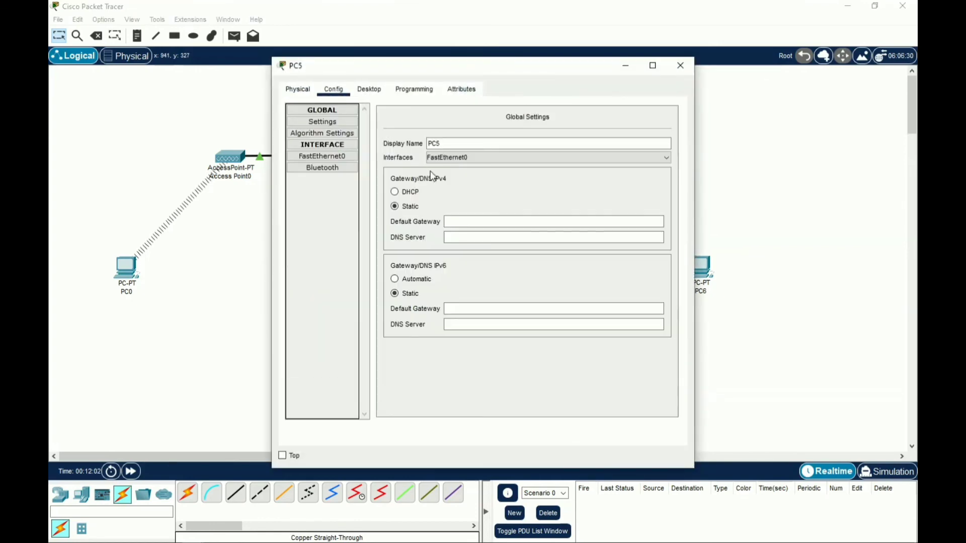
left_click(409, 195)
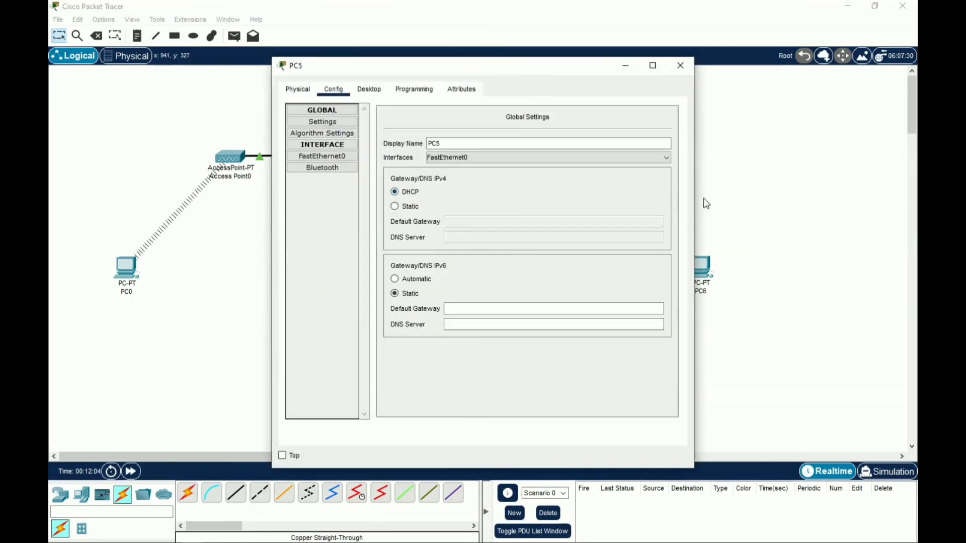
left_click(723, 203)
left_click(702, 266)
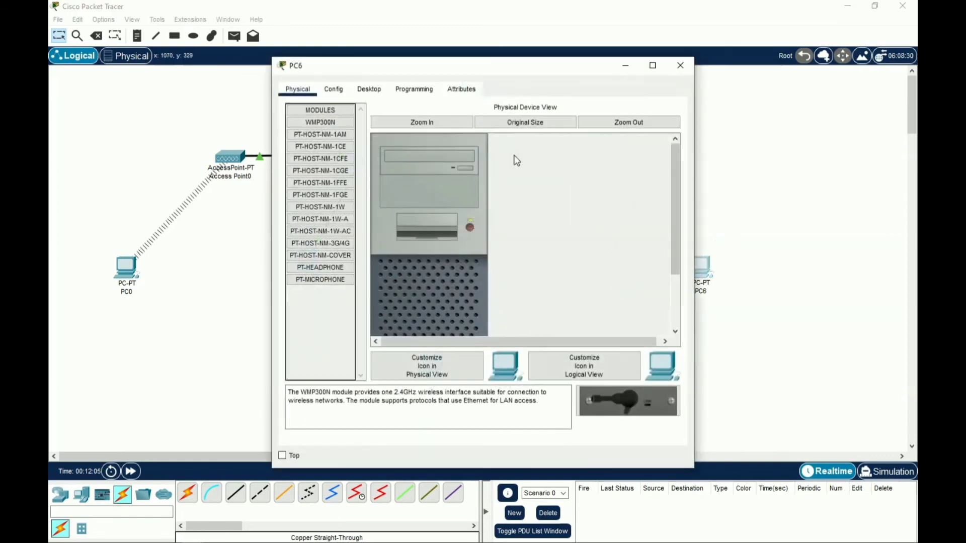
left_click(334, 90)
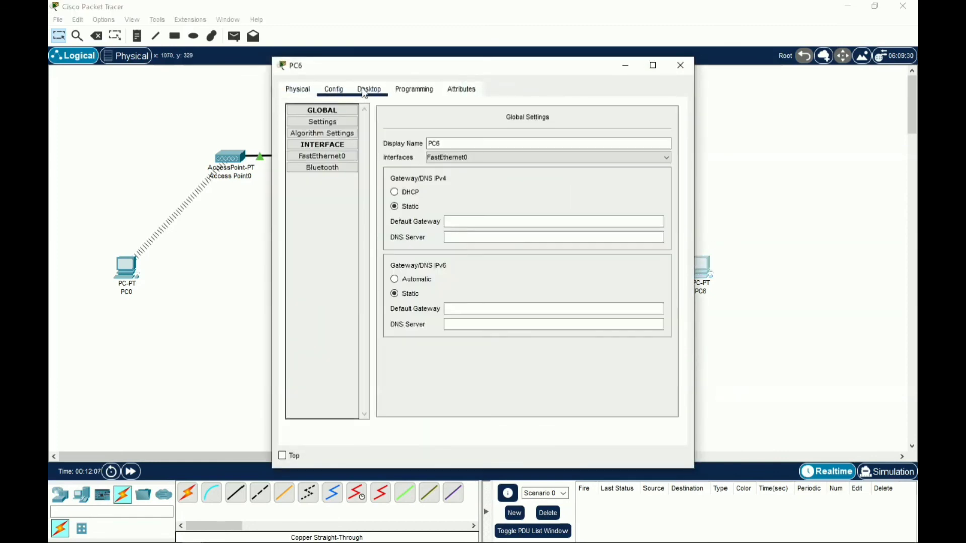
left_click(413, 196)
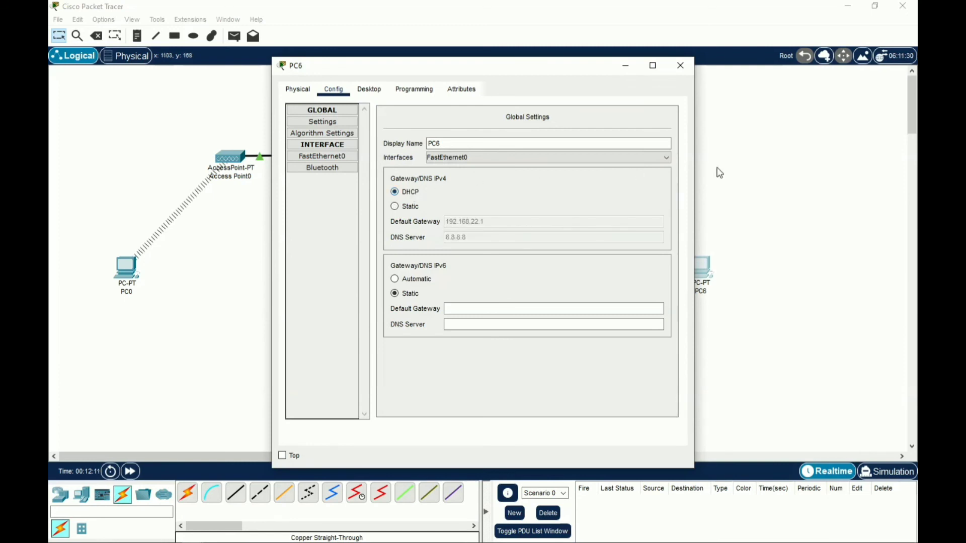
left_click(721, 171)
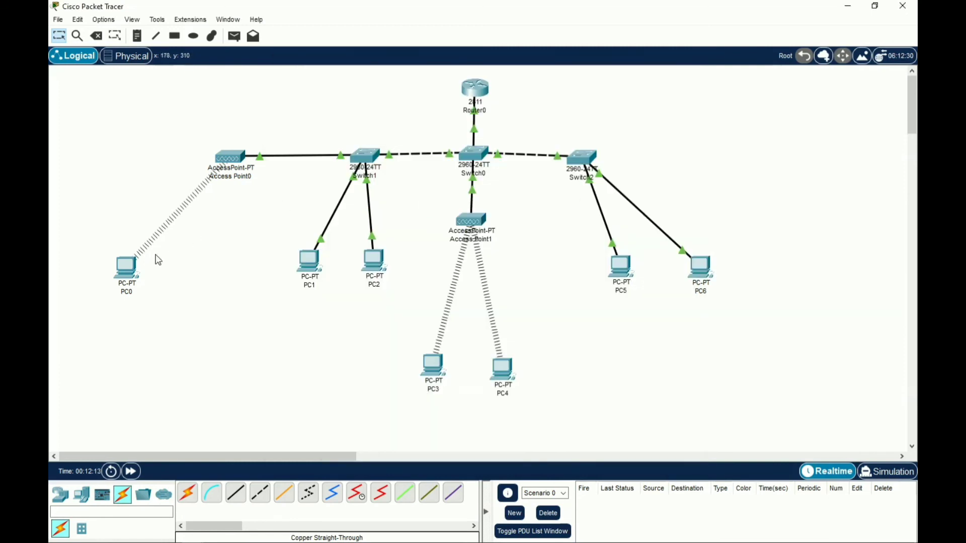
mouse_move(135, 275)
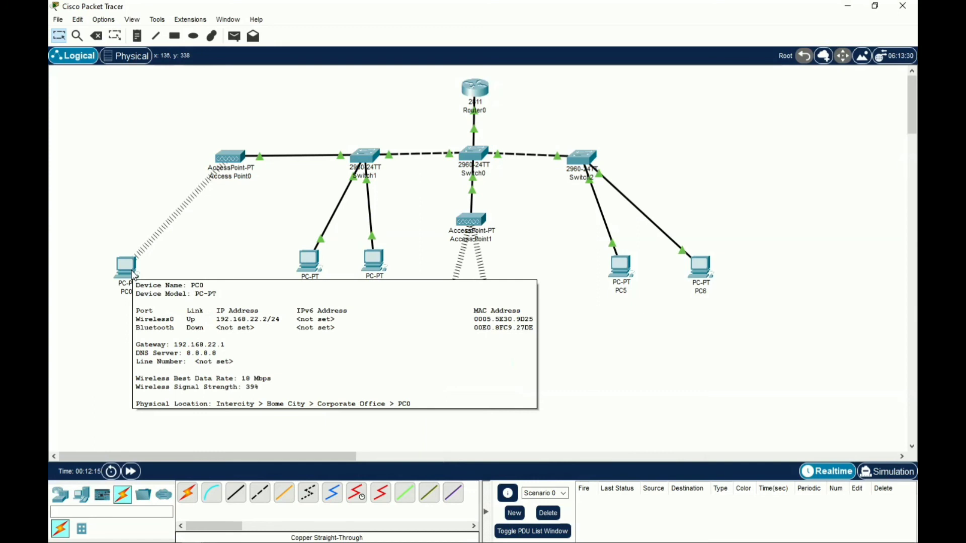